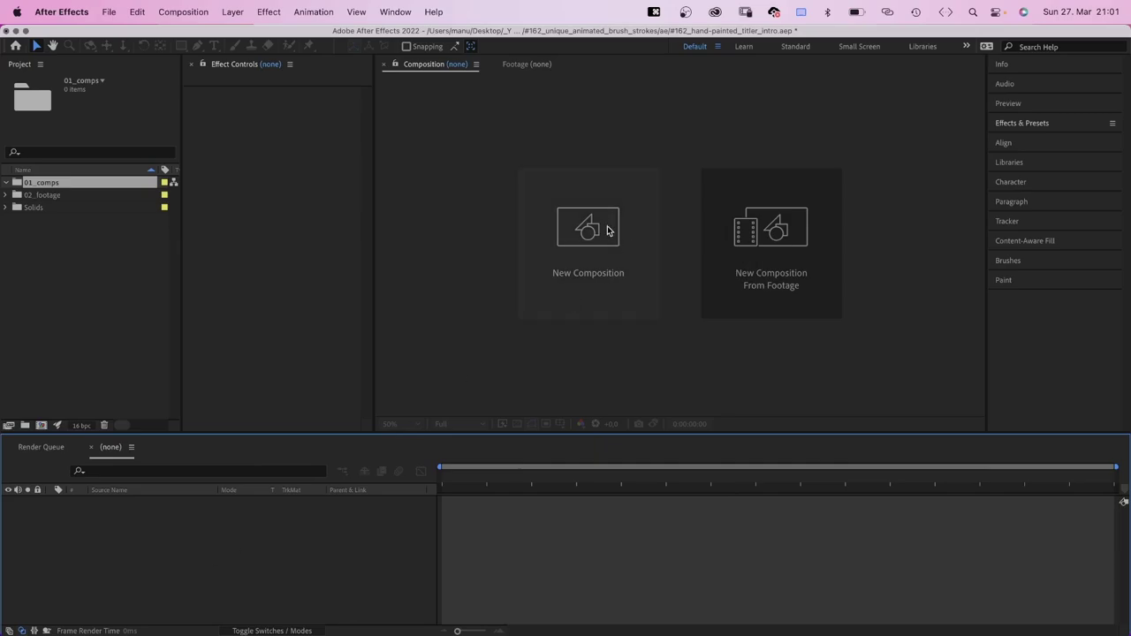
# - Create a new composition named brush_stroke_1 with the 1920 × 1080 px size and five-second duration
pyautogui.click(608, 231)
pyautogui.write('brush')
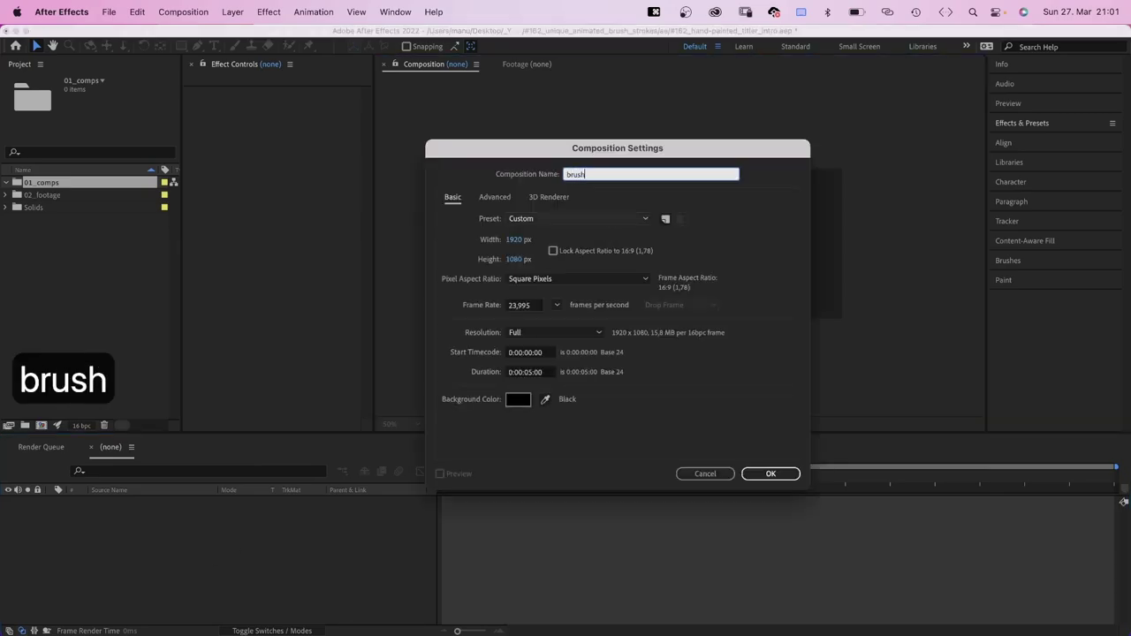
pyautogui.write('_stroke_1')
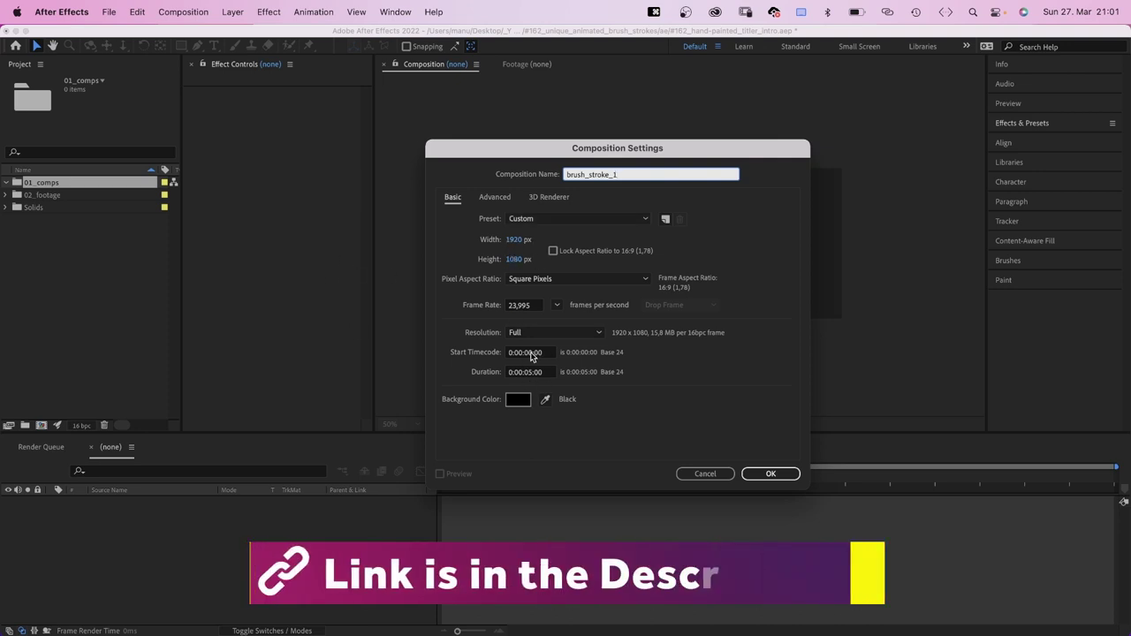
pyautogui.click(771, 474)
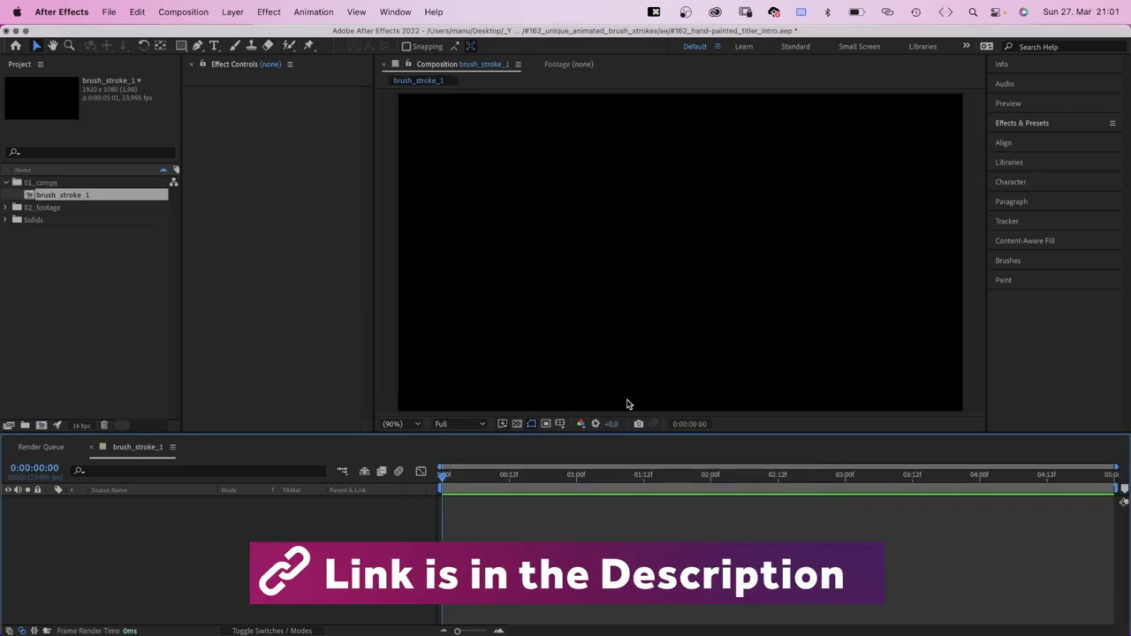
# - Draw a straight horizontal line with the Pen tool across the middle of the composition
pyautogui.click(197, 46)
pyautogui.click(457, 258)
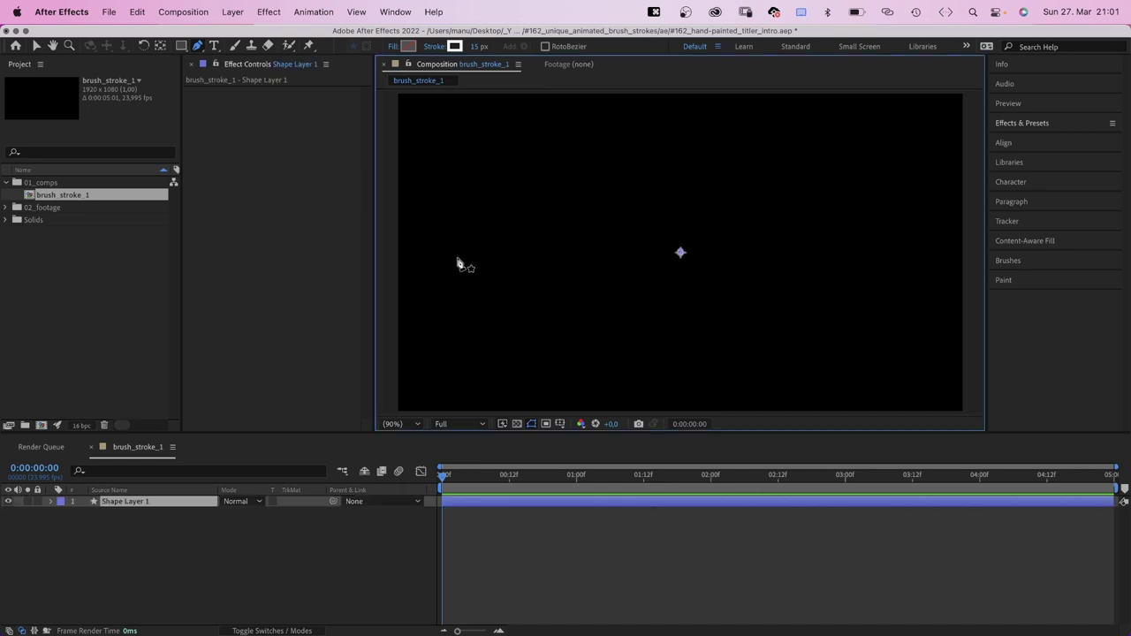
pyautogui.keyDown('shift'); pyautogui.click(886, 258); pyautogui.keyUp('shift')
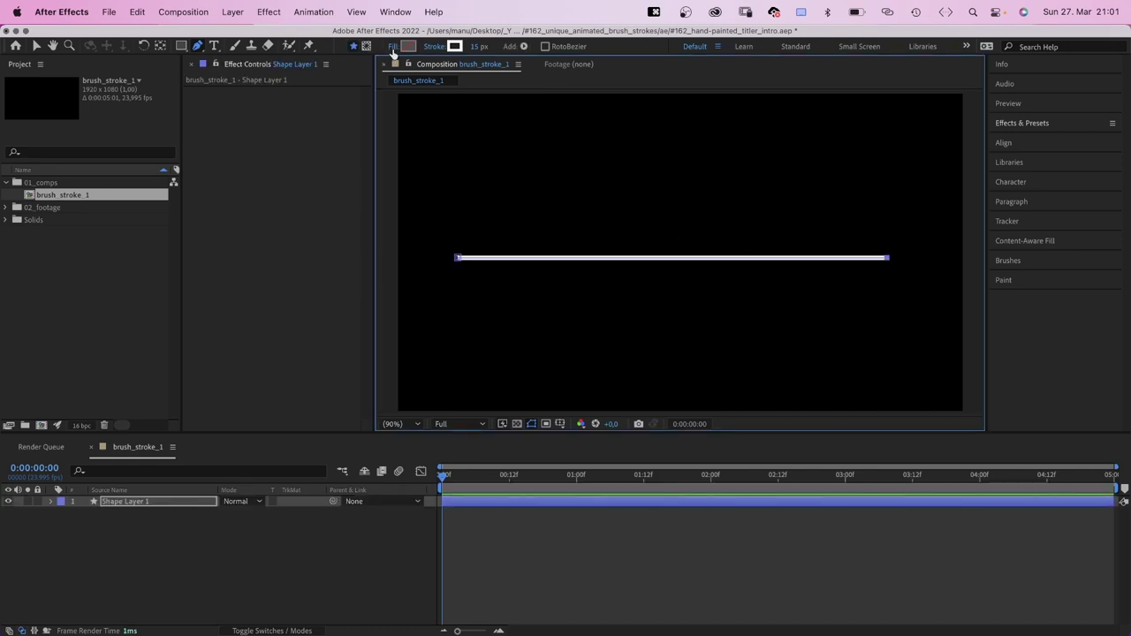
# - Set the line's stroke width to 6 px, keep its colour white, and return to the Selection tool
pyautogui.write('6')
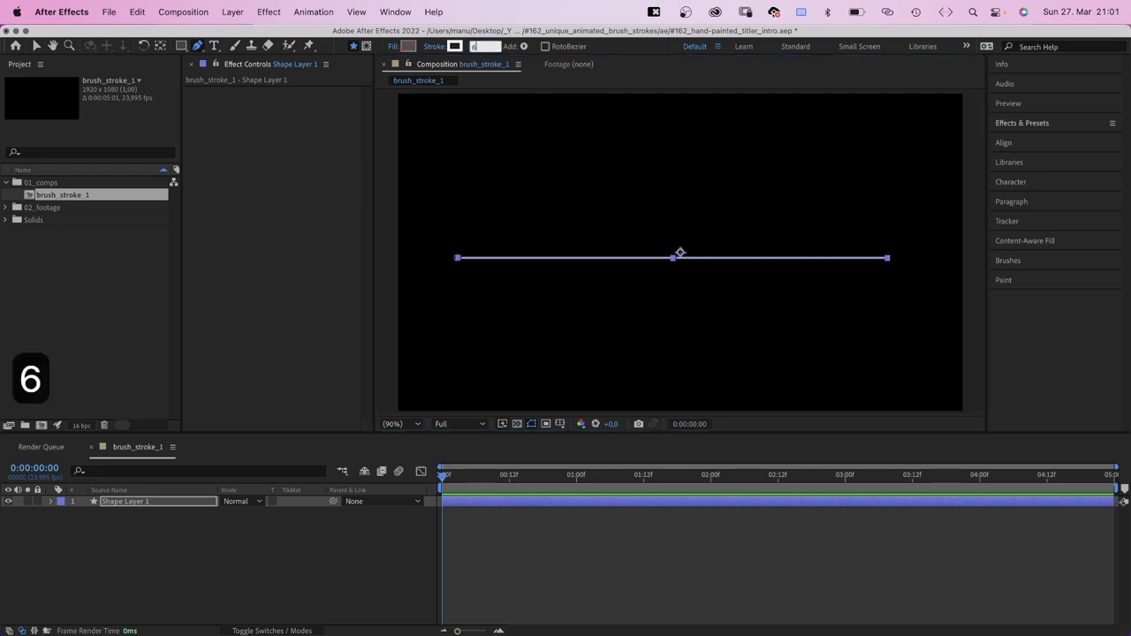
pyautogui.press('Return')
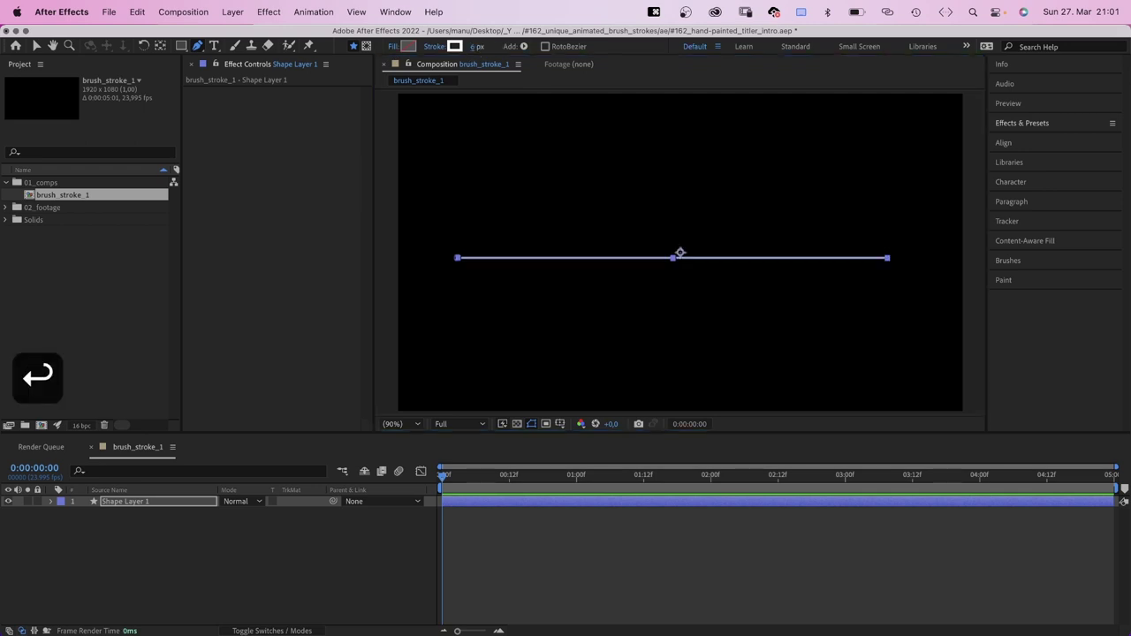
pyautogui.click(453, 47)
pyautogui.click(696, 129)
pyautogui.press('v')
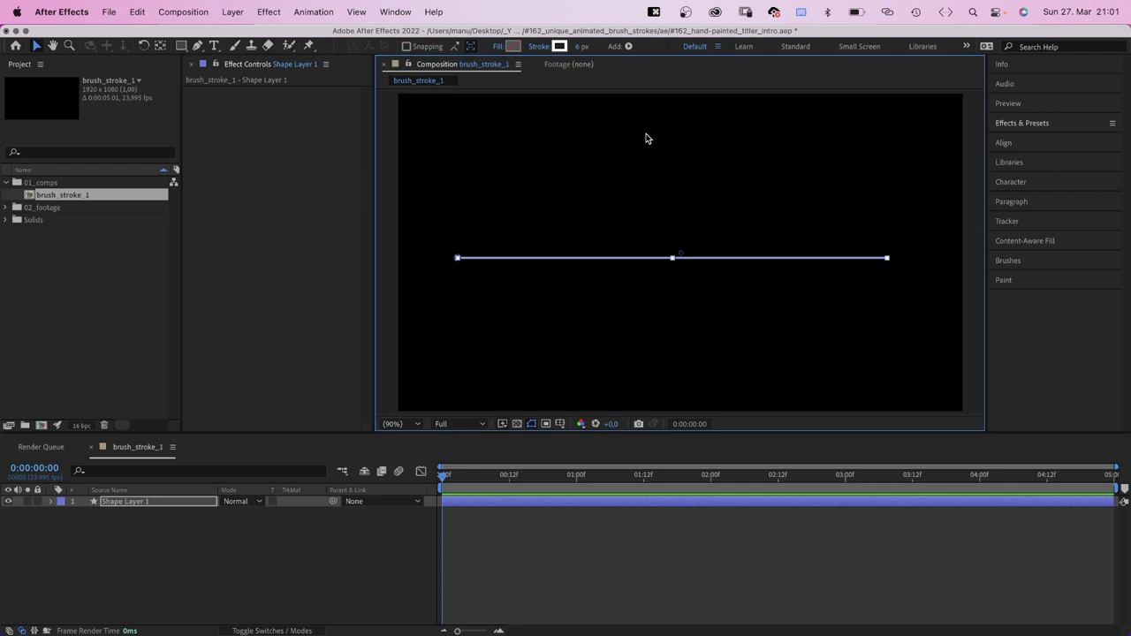
# - Rename the shape layer to lines
pyautogui.press('Return')
pyautogui.write('lines')
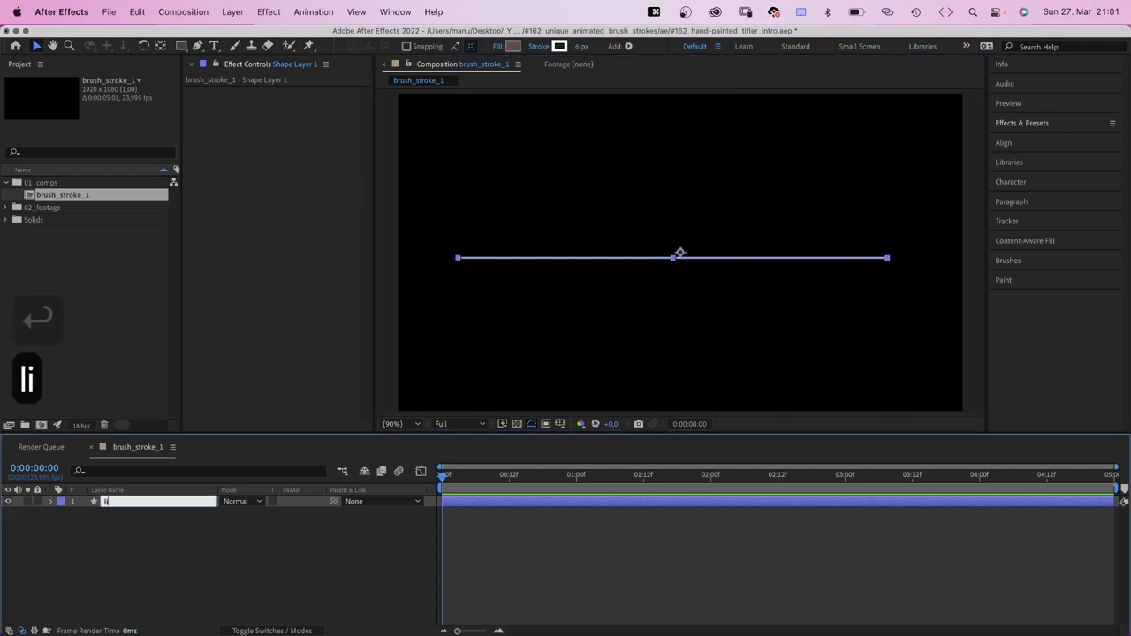
pyautogui.press('Return')
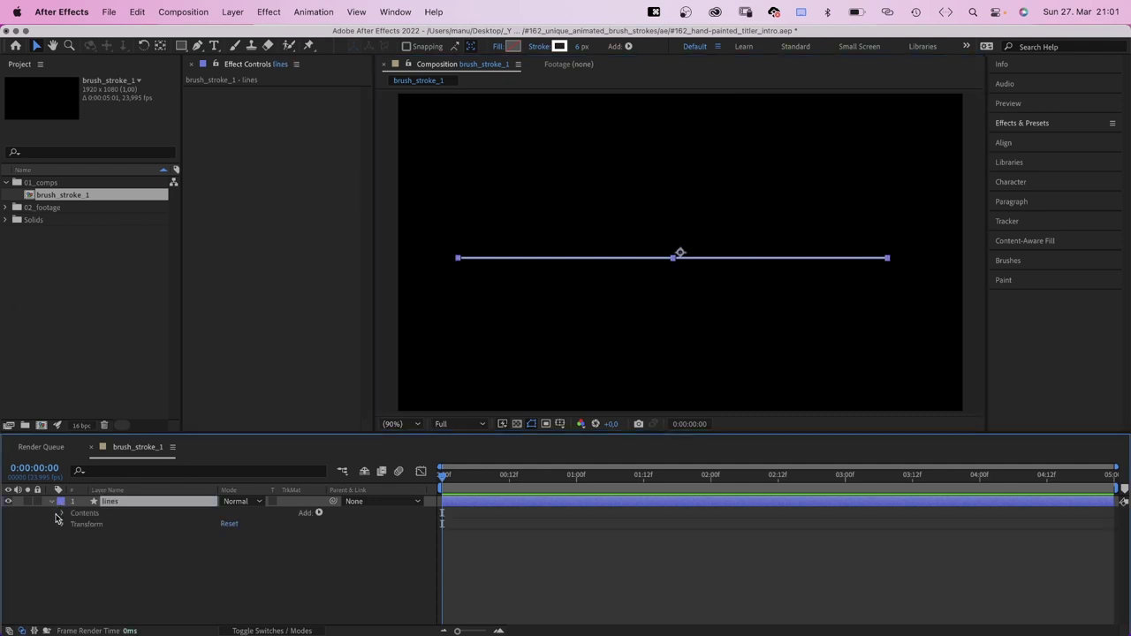
# - Duplicate Shape 1 and place the copy's path just below the original, with both endpoints shifted slightly to the right
pyautogui.click(93, 526)
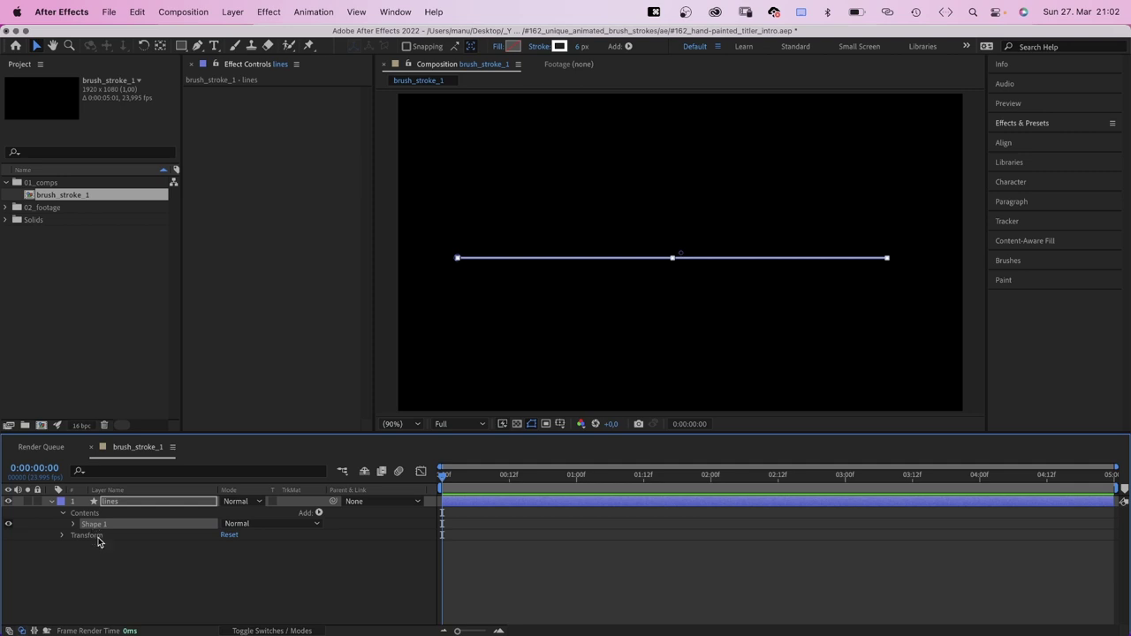
pyautogui.press('cmd+d')
pyautogui.click(73, 524)
pyautogui.click(85, 534)
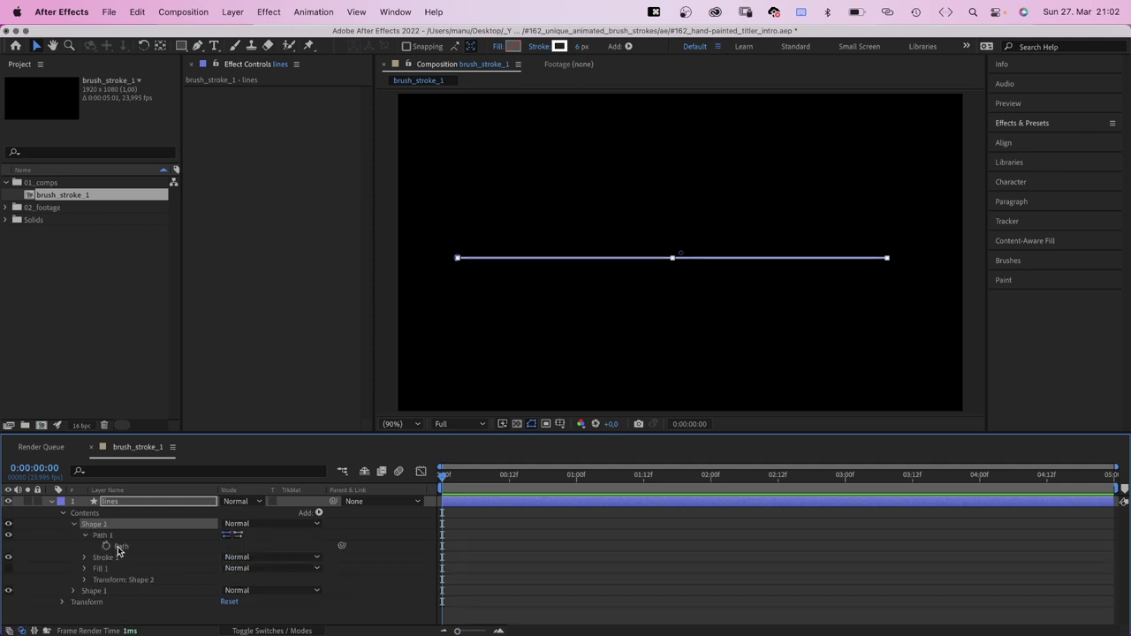
pyautogui.click(118, 546)
pyautogui.moveTo(457, 258)
pyautogui.mouseDown()
pyautogui.moveTo(457, 268)
pyautogui.moveTo(468, 263)
pyautogui.mouseUp()
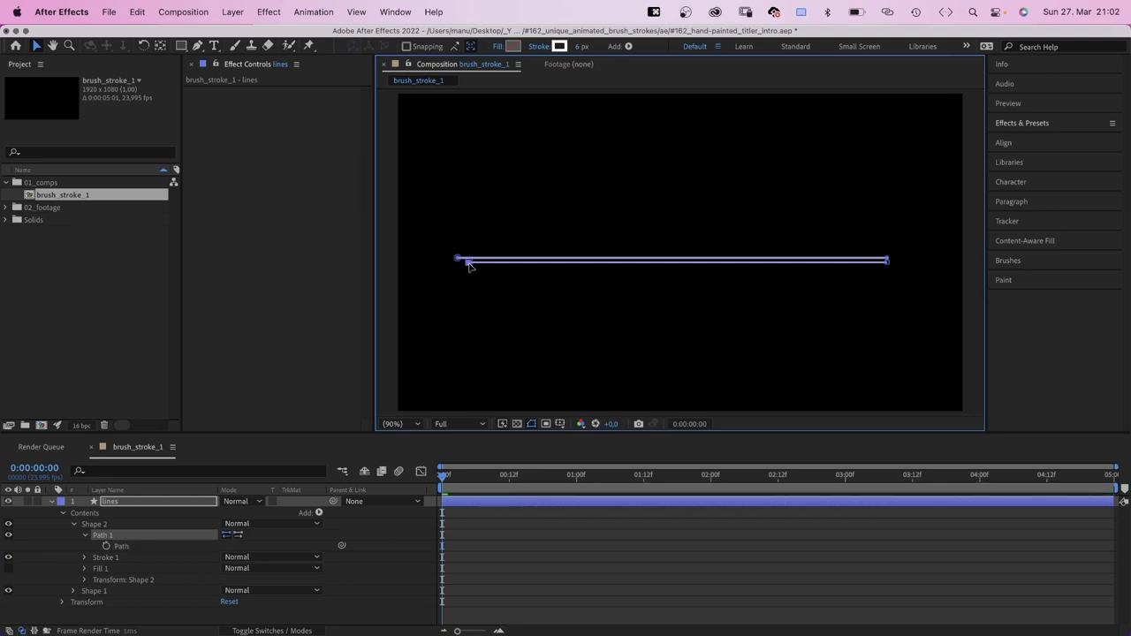
pyautogui.moveTo(887, 262); pyautogui.dragTo(893, 262)
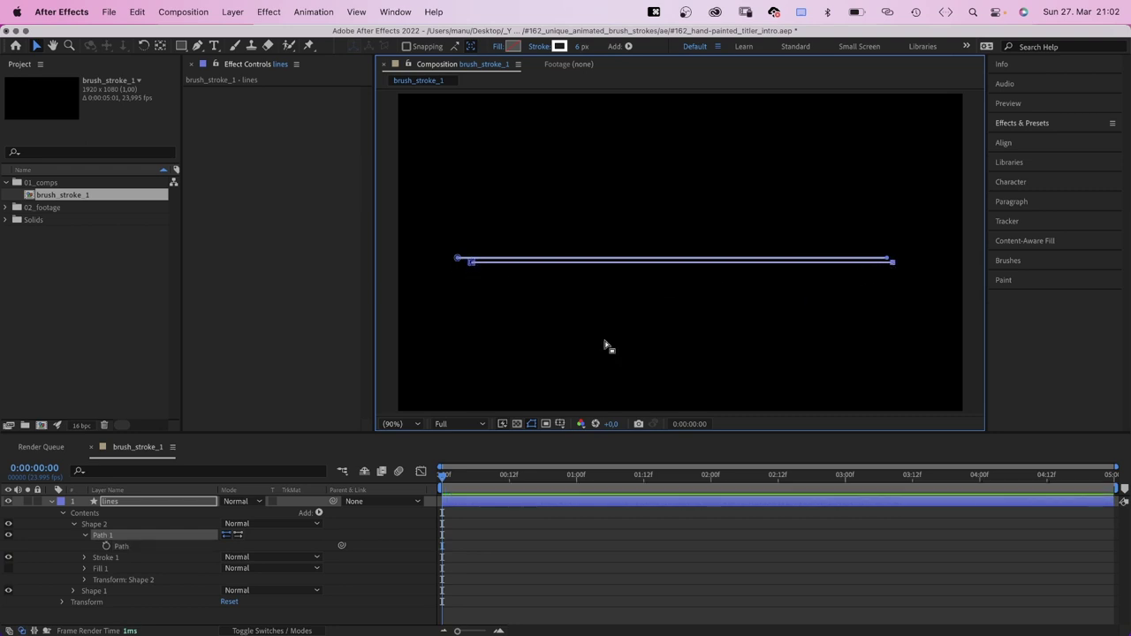
# - Duplicate the line again, offset the copy's path, and set its stroke width to 10 px
pyautogui.press('cmd+d')
pyautogui.moveTo(470, 263)
pyautogui.mouseDown()
pyautogui.moveTo(466, 253)
pyautogui.moveTo(463, 267)
pyautogui.mouseUp()
pyautogui.click(581, 46)
pyautogui.write('10')
pyautogui.press('Return')
# - Duplicate the 10 px line, place the copy below the other lines, and shorten its right end slightly
pyautogui.click(74, 524)
pyautogui.click(94, 524)
pyautogui.press('super+d')
pyautogui.click(120, 547)
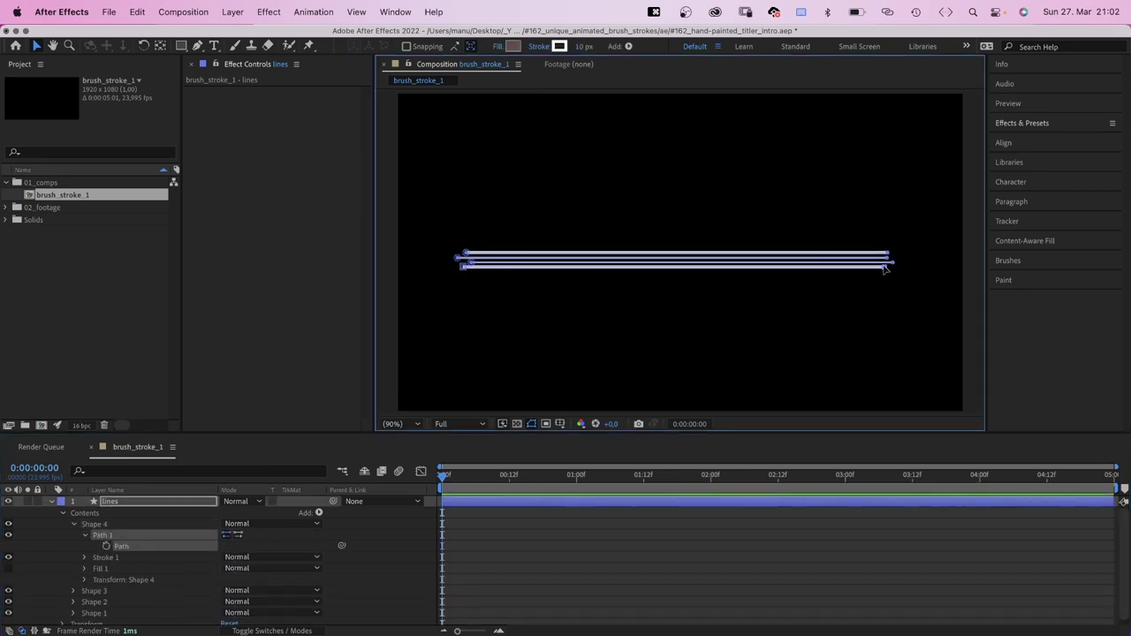
pyautogui.moveTo(884, 267); pyautogui.dragTo(867, 267)
# - Duplicate the Shape 2 line and move the copy's path to another height in the stack
pyautogui.click(74, 524)
pyautogui.click(90, 546)
pyautogui.press('super+d')
pyautogui.click(73, 546)
pyautogui.click(114, 569)
pyautogui.moveTo(472, 263)
pyautogui.mouseDown()
pyautogui.moveTo(465, 244)
pyautogui.moveTo(461, 260)
pyautogui.moveTo(451, 255)
pyautogui.moveTo(464, 273)
pyautogui.moveTo(478, 238)
pyautogui.mouseUp()
# - Duplicate the Shape 5 line and set the copy's stroke width to 15 px
pyautogui.click(72, 547)
pyautogui.press('super+d')
pyautogui.click(72, 546)
pyautogui.click(115, 569)
pyautogui.click(579, 46)
pyautogui.write('15')
pyautogui.press('Return')
# - Duplicate the 15 px line and reposition the copy's path within the stack of lines
pyautogui.click(73, 546)
pyautogui.press('super+d')
pyautogui.click(73, 546)
pyautogui.click(115, 569)
# - Duplicate the thin Shape 5 line and reposition the copy's path among the other lines
pyautogui.click(73, 546)
pyautogui.click(93, 570)
pyautogui.press('super+d')
pyautogui.click(74, 568)
pyautogui.click(118, 590)
# - Duplicate the Shape 8 line, place the copy along the upper edge of the stack, and shorten its right end
pyautogui.click(74, 568)
pyautogui.press('super+d')
pyautogui.click(74, 568)
pyautogui.click(117, 590)
pyautogui.moveTo(899, 238); pyautogui.dragTo(787, 241)
# - Duplicate the shortened upper line, shift the copy to the right and slightly up, and deselect it
pyautogui.click(73, 568)
pyautogui.press('super+d')
pyautogui.click(73, 569)
pyautogui.click(102, 580)
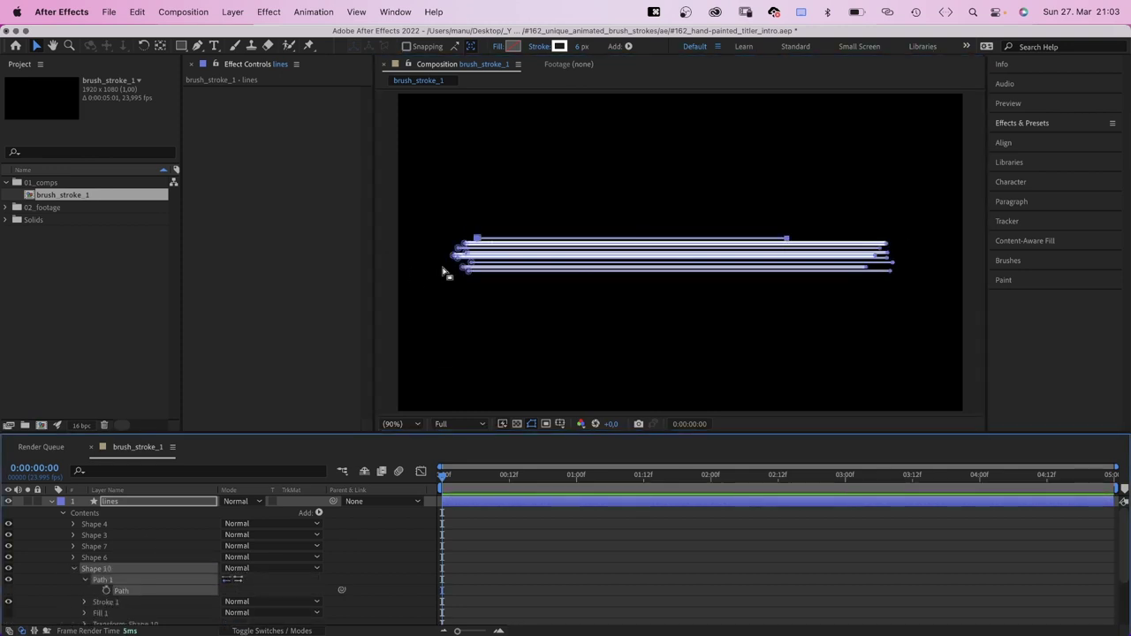
pyautogui.moveTo(477, 237); pyautogui.dragTo(531, 236)
pyautogui.click(74, 568)
pyautogui.click(55, 549)
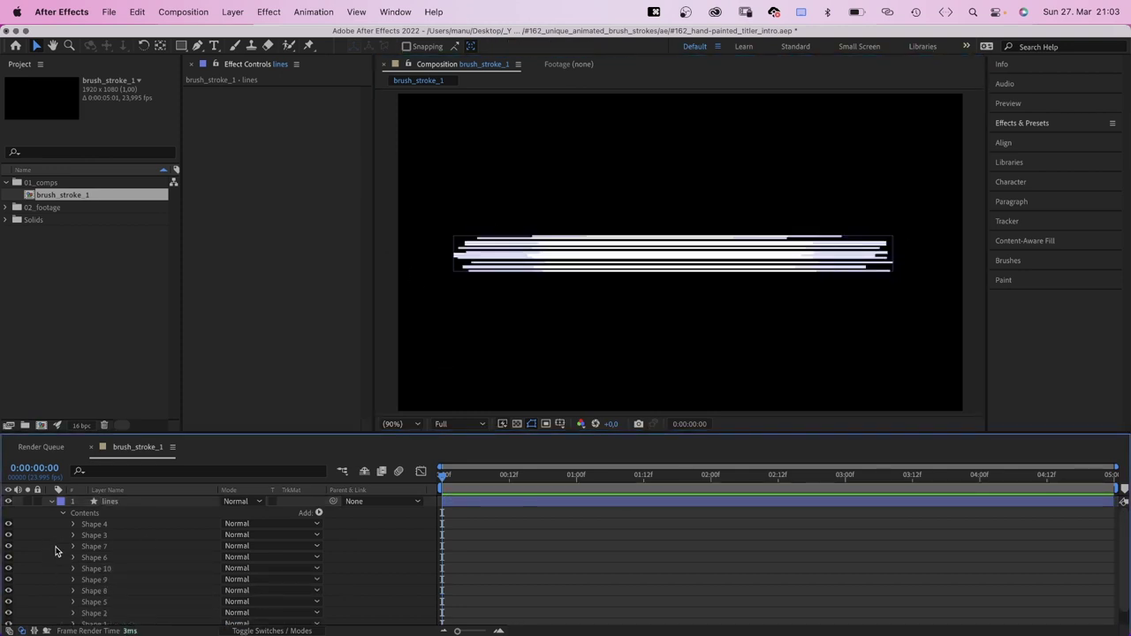
# - Apply the Roughen Edges effect to the lines layer
pyautogui.click(105, 502)
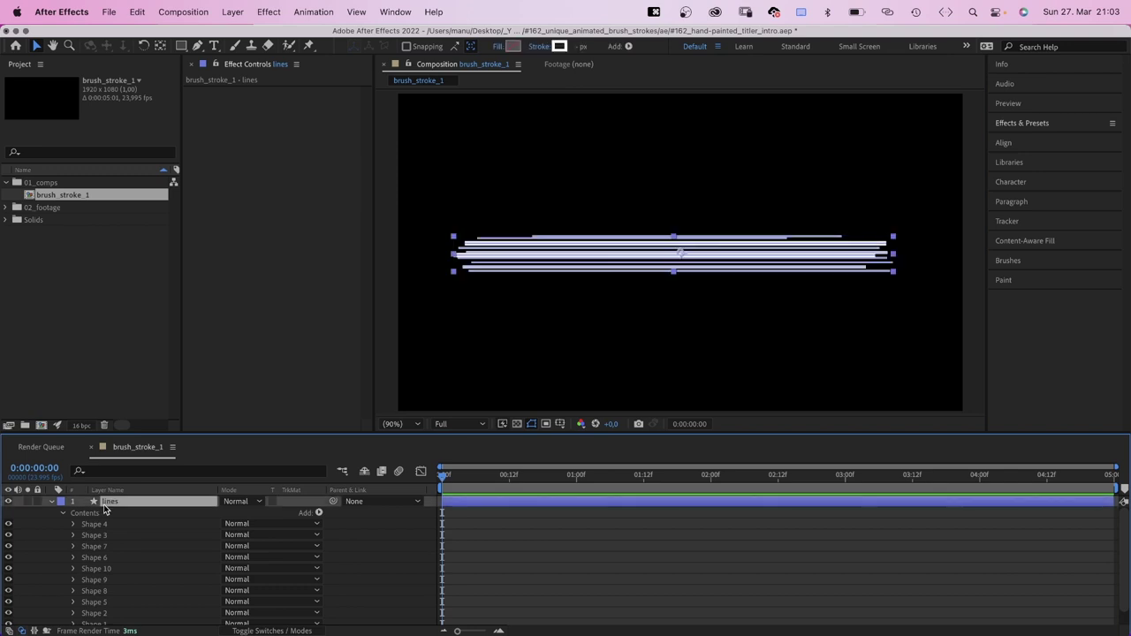
pyautogui.click(1022, 125)
pyautogui.click(1026, 140)
pyautogui.write('roughe')
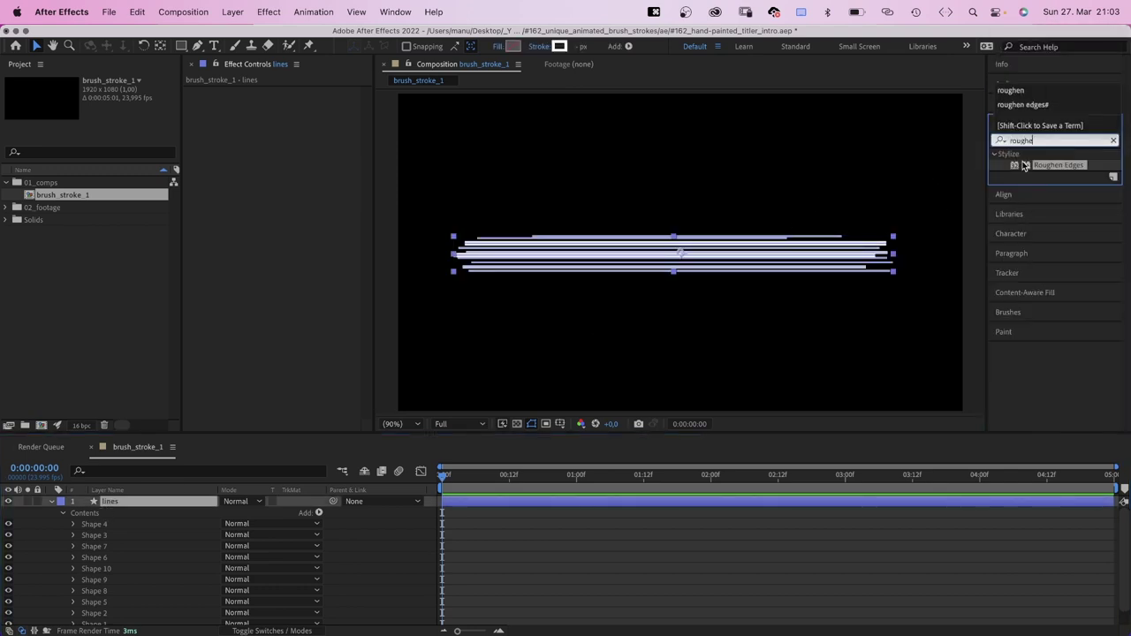
pyautogui.moveTo(1023, 166); pyautogui.dragTo(275, 124)
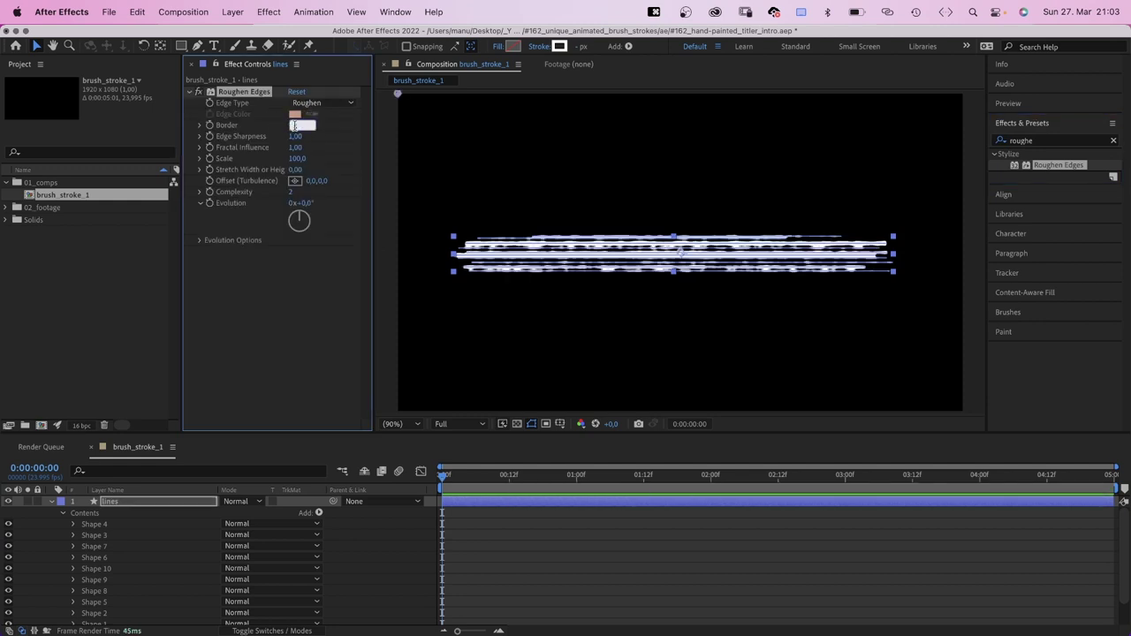
# - Set the Roughen Edges border to 4 and its complexity to 10
pyautogui.write('4')
pyautogui.press('Return')
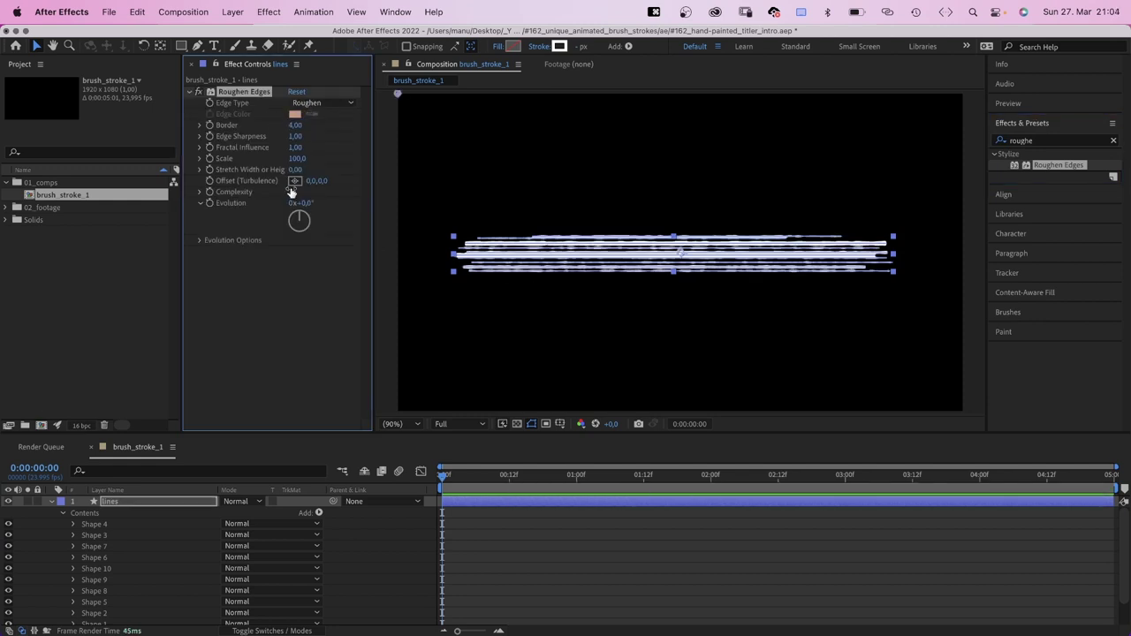
pyautogui.click(292, 192)
pyautogui.write('10')
pyautogui.press('Return')
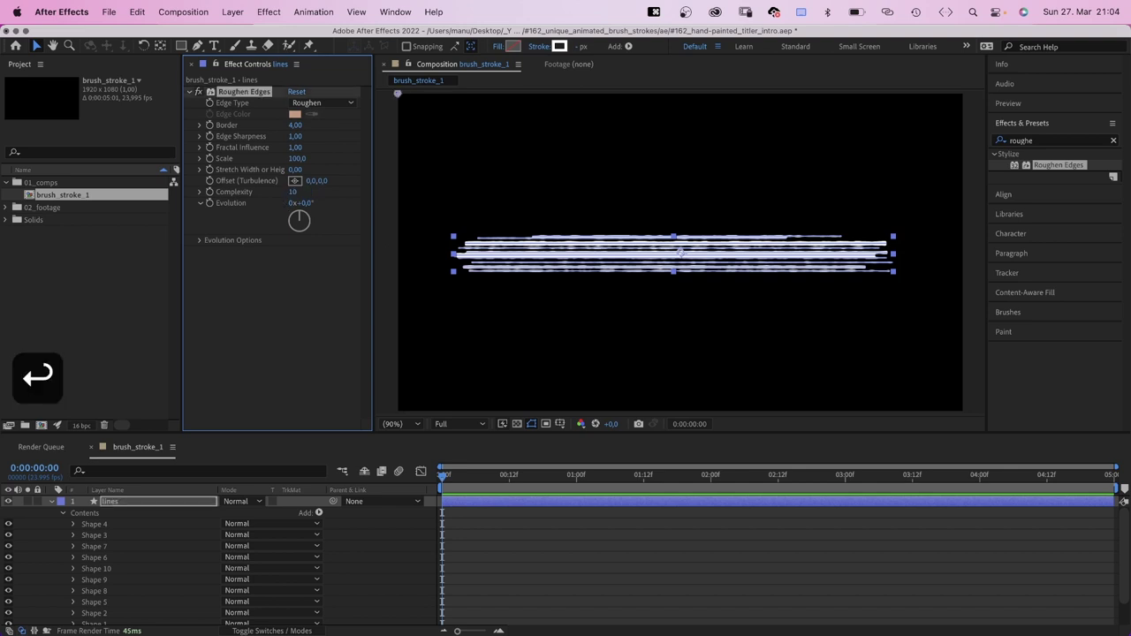
# - Add Trim Paths to the contents of the lines layer so it affects all shapes
pyautogui.click(49, 519)
pyautogui.click(77, 514)
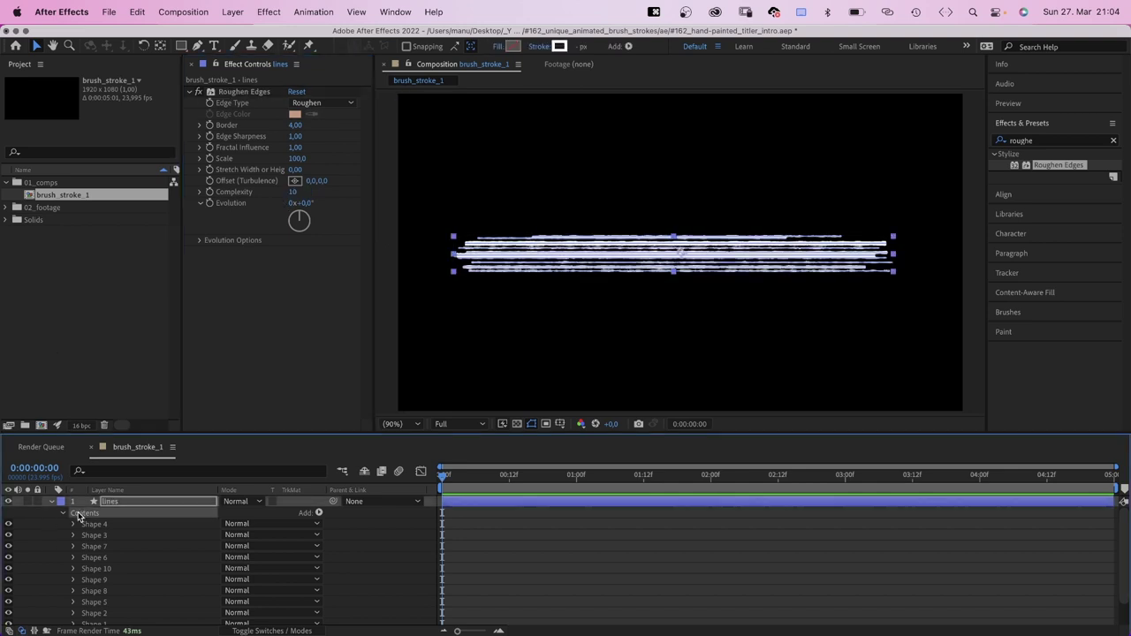
pyautogui.click(320, 513)
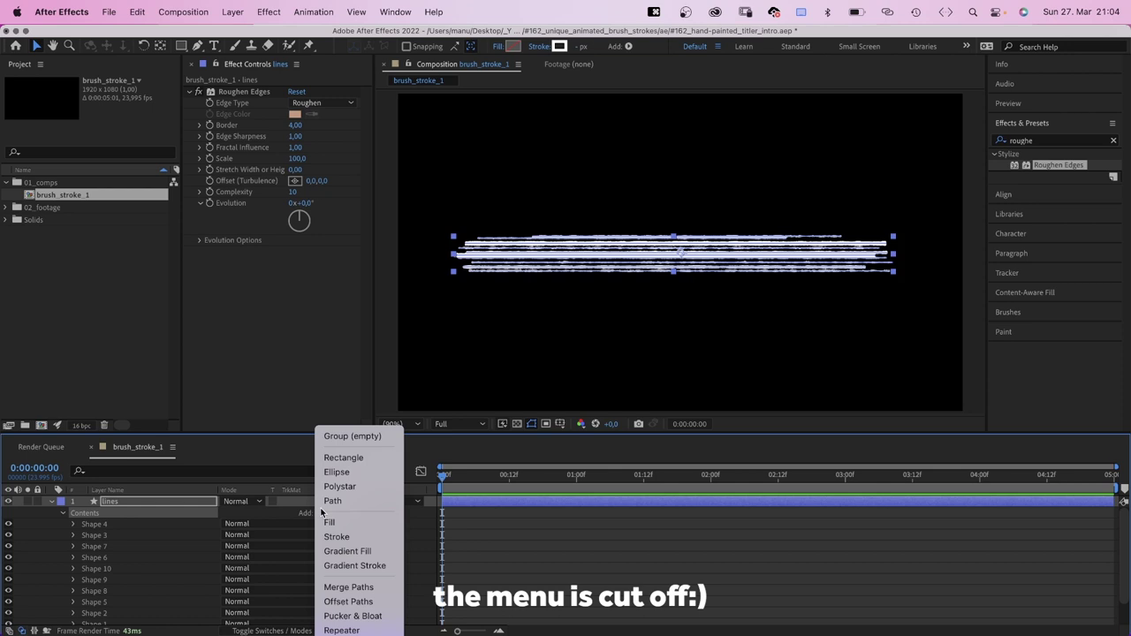
pyautogui.click(345, 635)
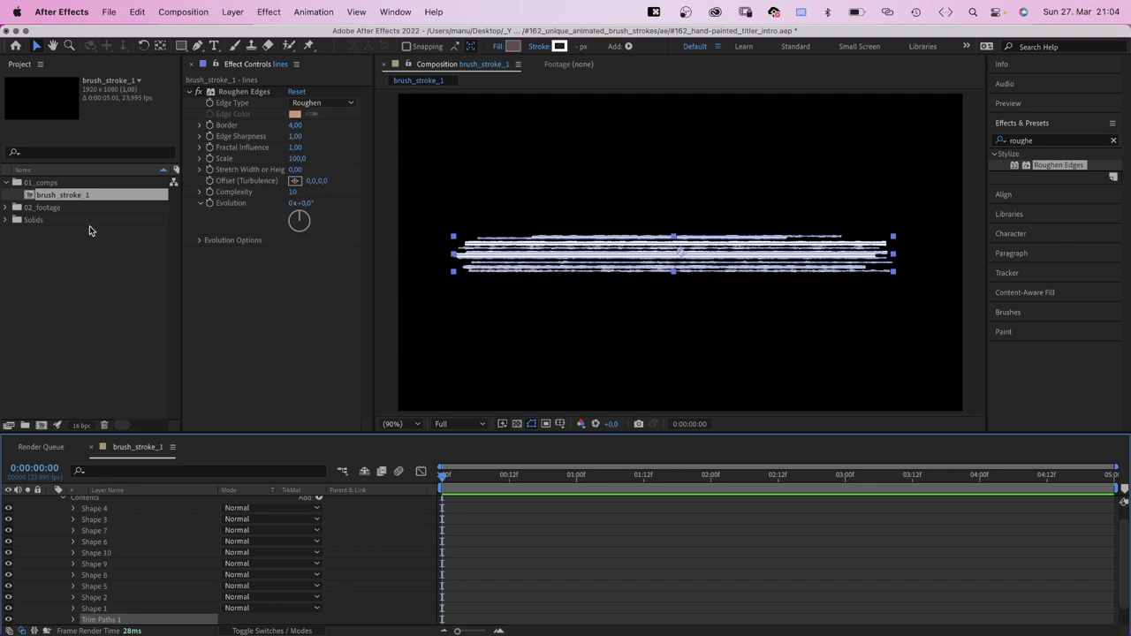
# - Create a new composition from brush_stroke_1 and rename it animation
pyautogui.moveTo(80, 196)
pyautogui.mouseDown()
pyautogui.moveTo(109, 235)
pyautogui.moveTo(43, 427)
pyautogui.mouseUp()
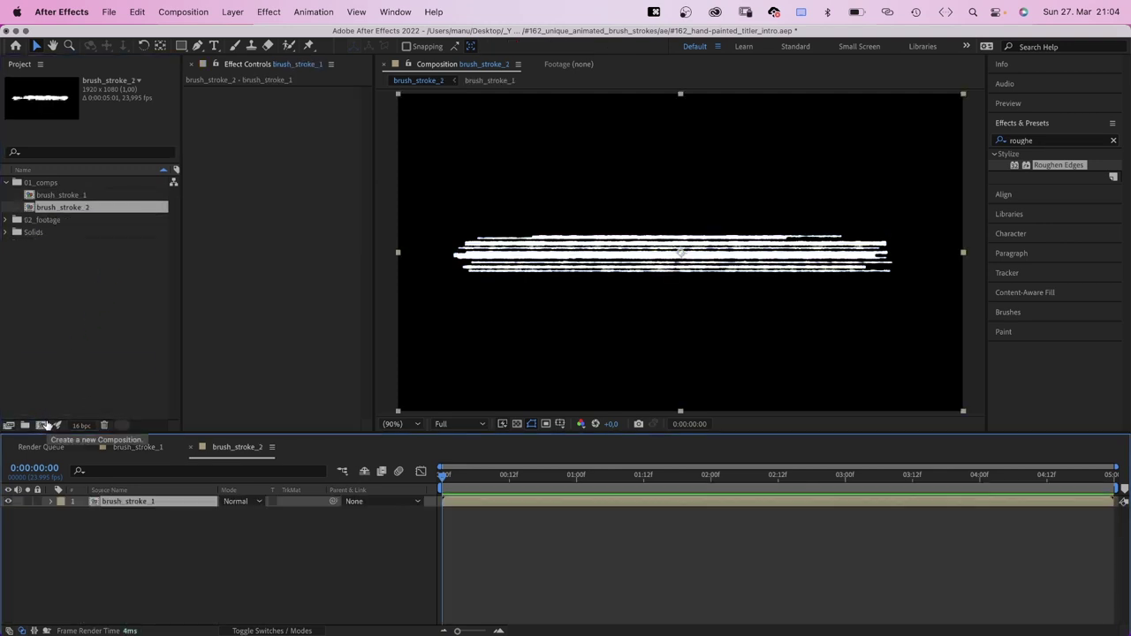
pyautogui.click(76, 209)
pyautogui.press('Return')
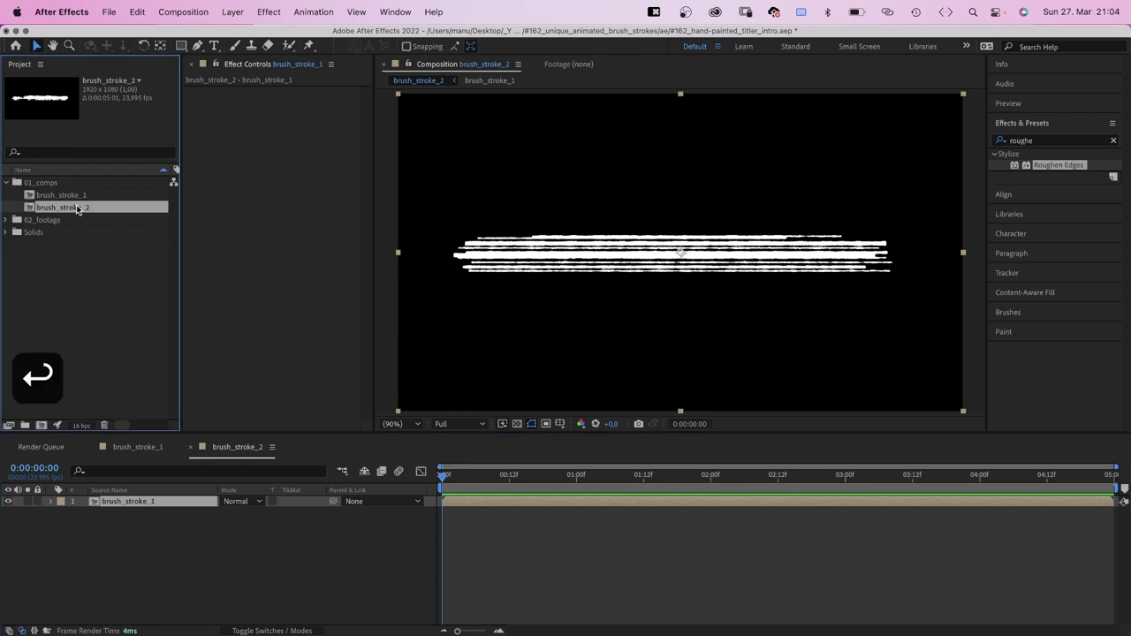
pyautogui.write('animation')
pyautogui.press('Return')
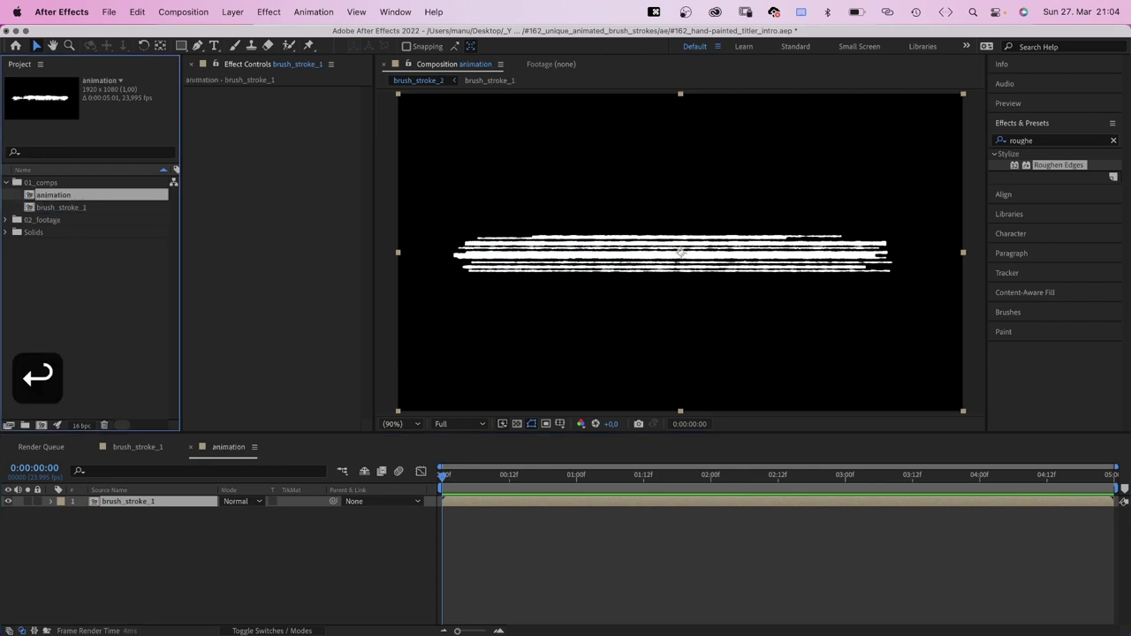
# - Open the nested brush_stroke_1 composition and expand the Trim Paths properties of the lines layer
pyautogui.doubleClick(132, 504)
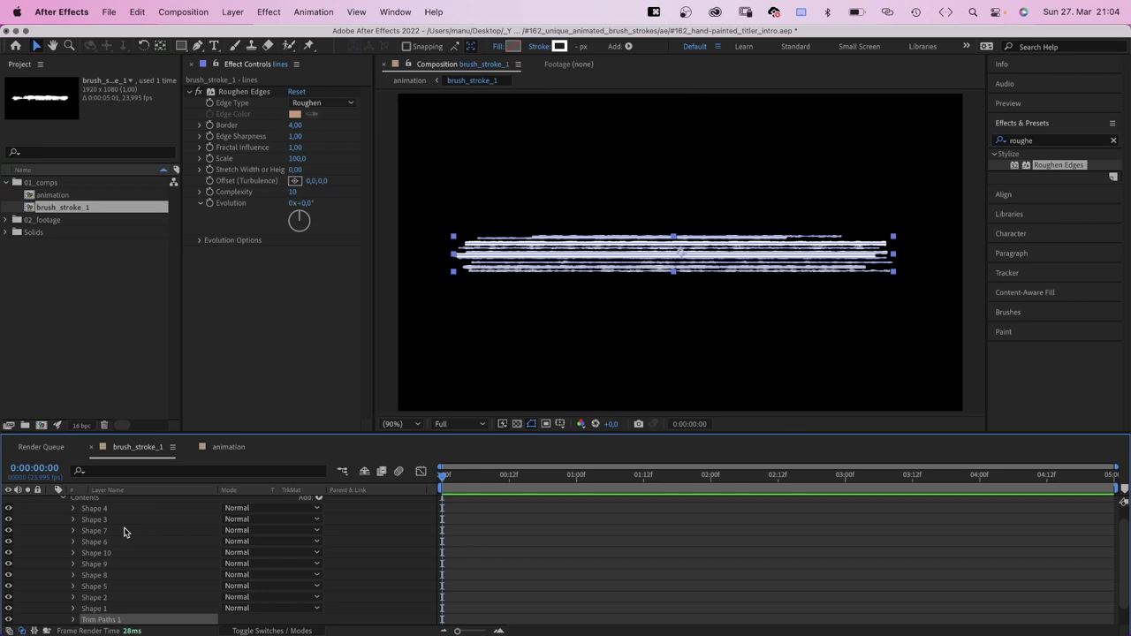
pyautogui.click(73, 619)
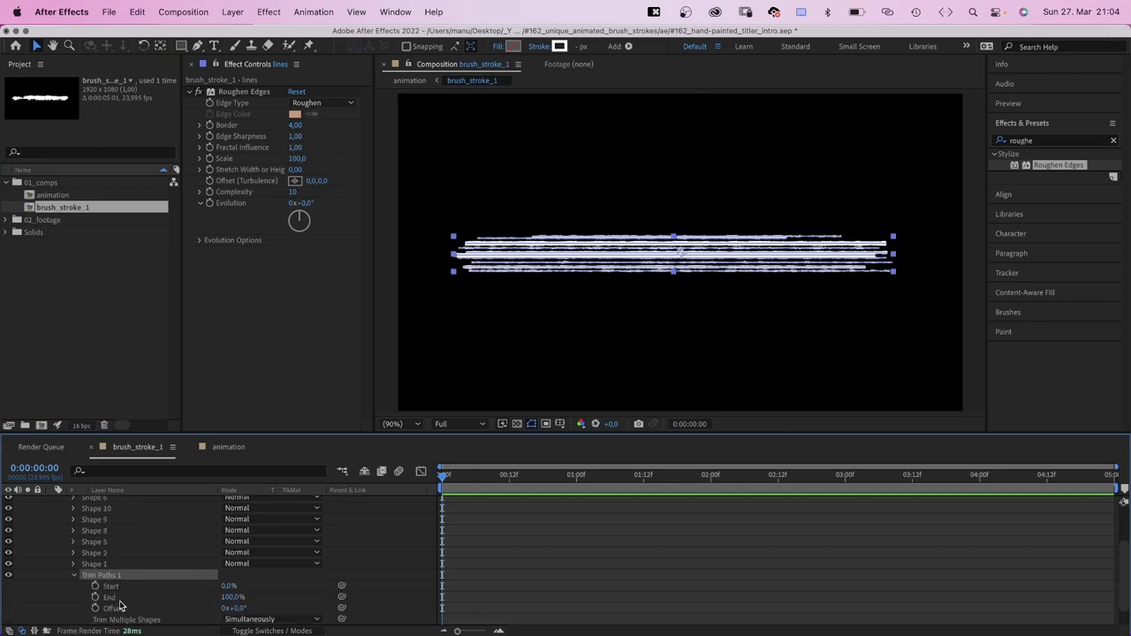
# - Add a Slider Control effect to the brush_stroke_1 layer in the animation composition
pyautogui.doubleClick(41, 195)
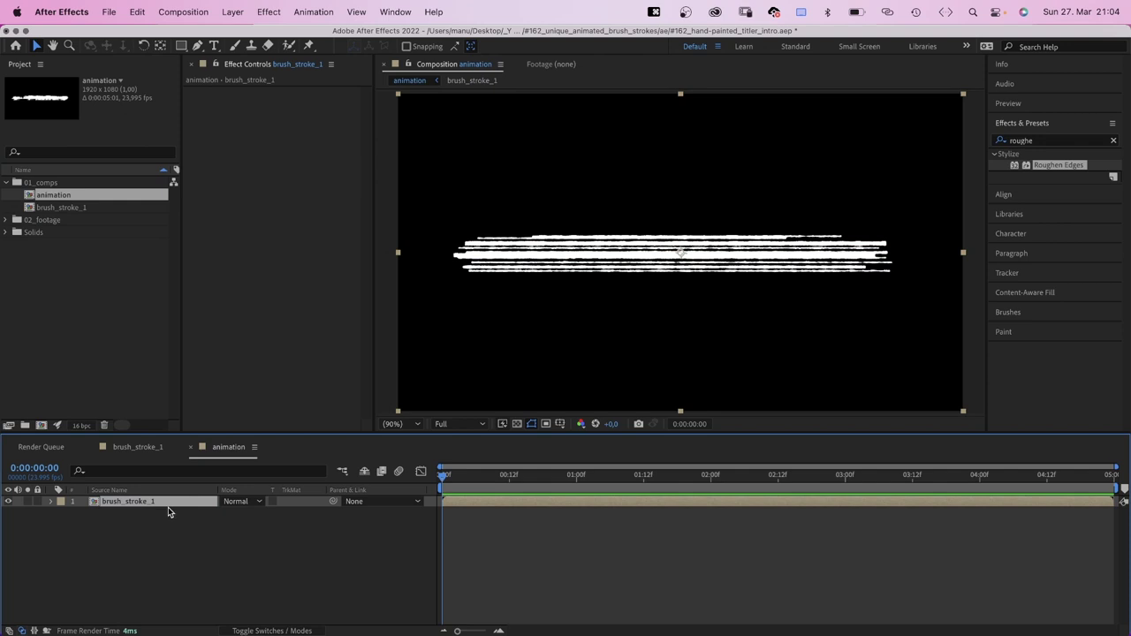
pyautogui.click(266, 12)
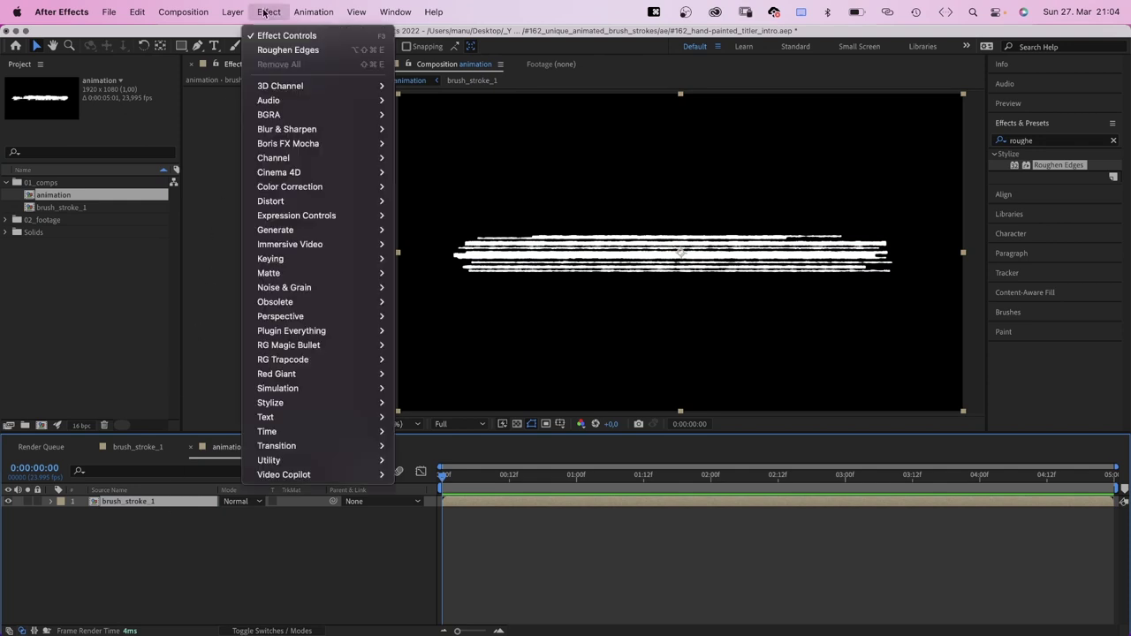
pyautogui.moveTo(305, 215)
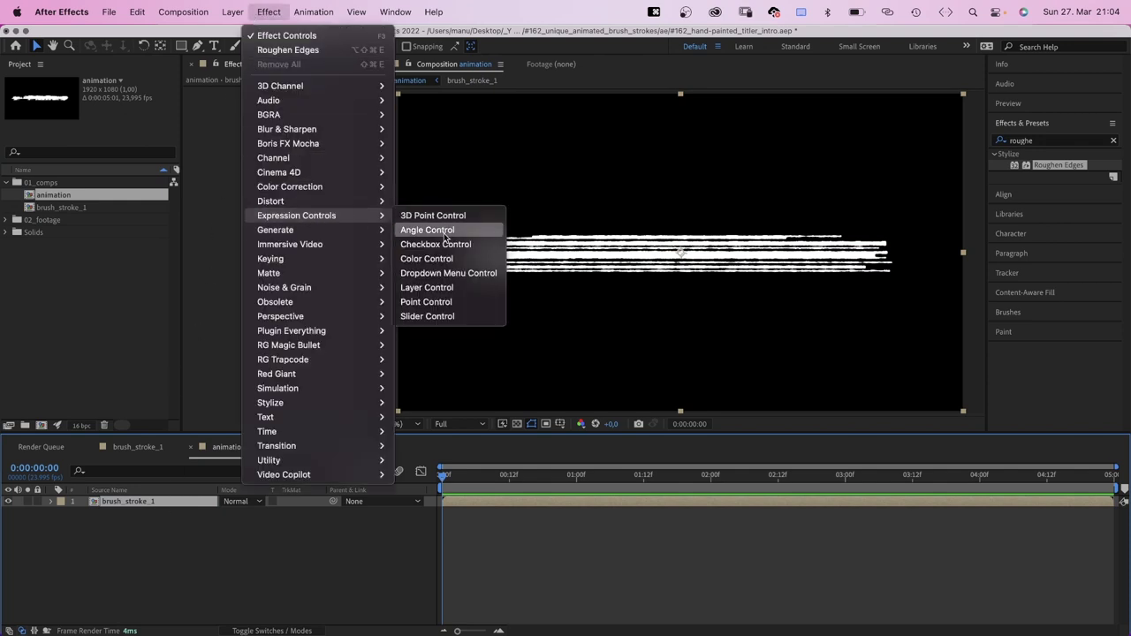
pyautogui.click(428, 315)
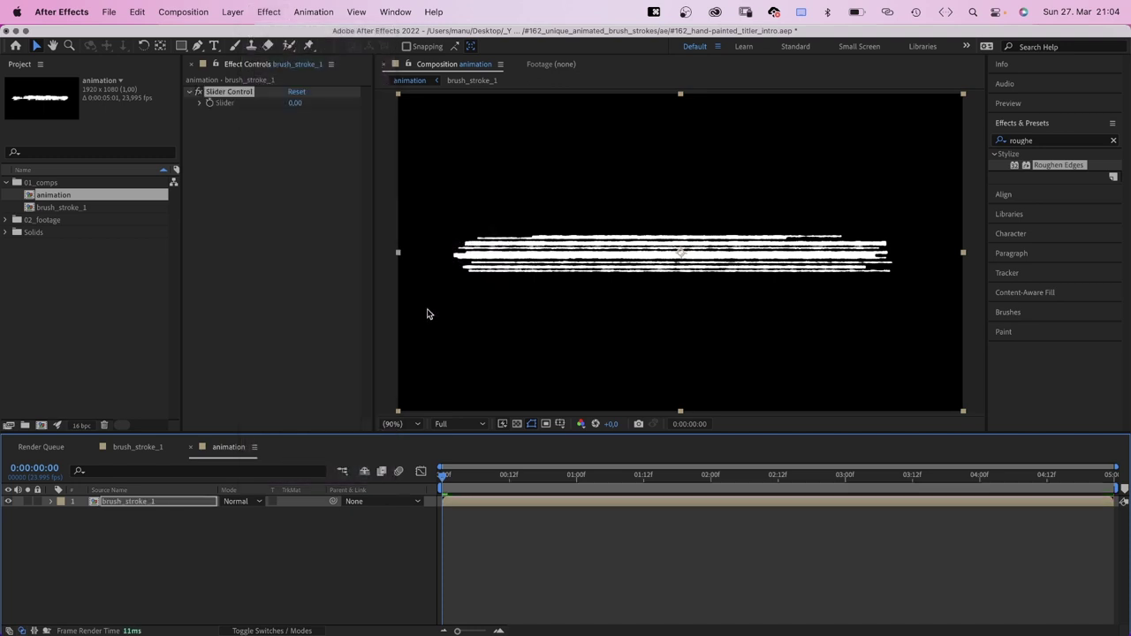
# - Undock the brush_stroke_1 timeline, place it above the animation timeline, and bring its Trim Paths properties into view
pyautogui.click(135, 448)
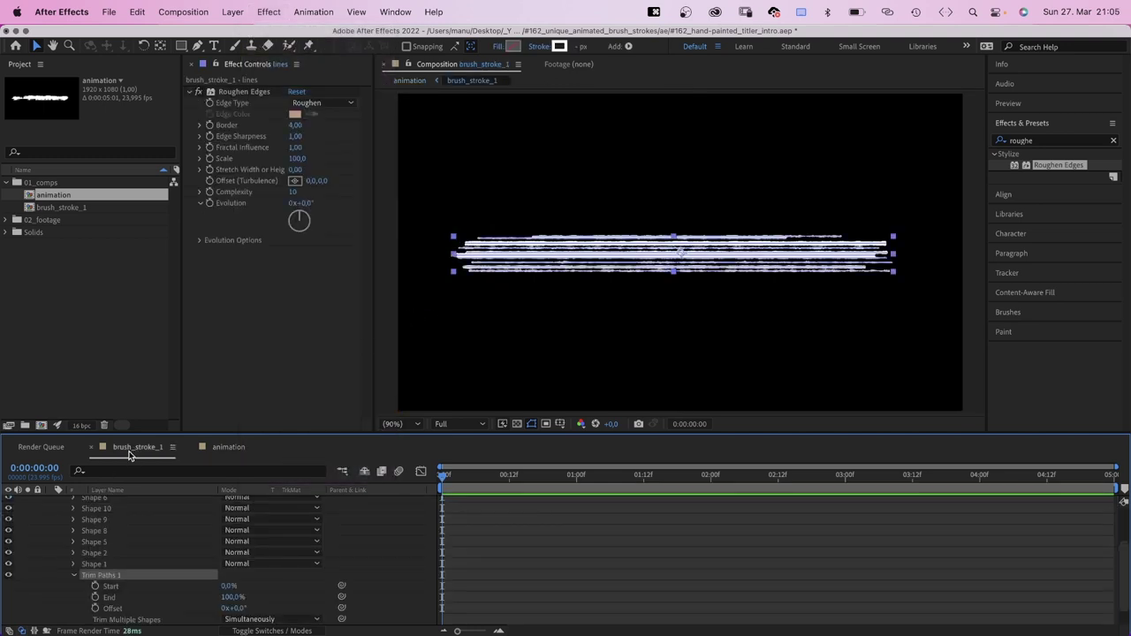
pyautogui.rightClick(130, 453)
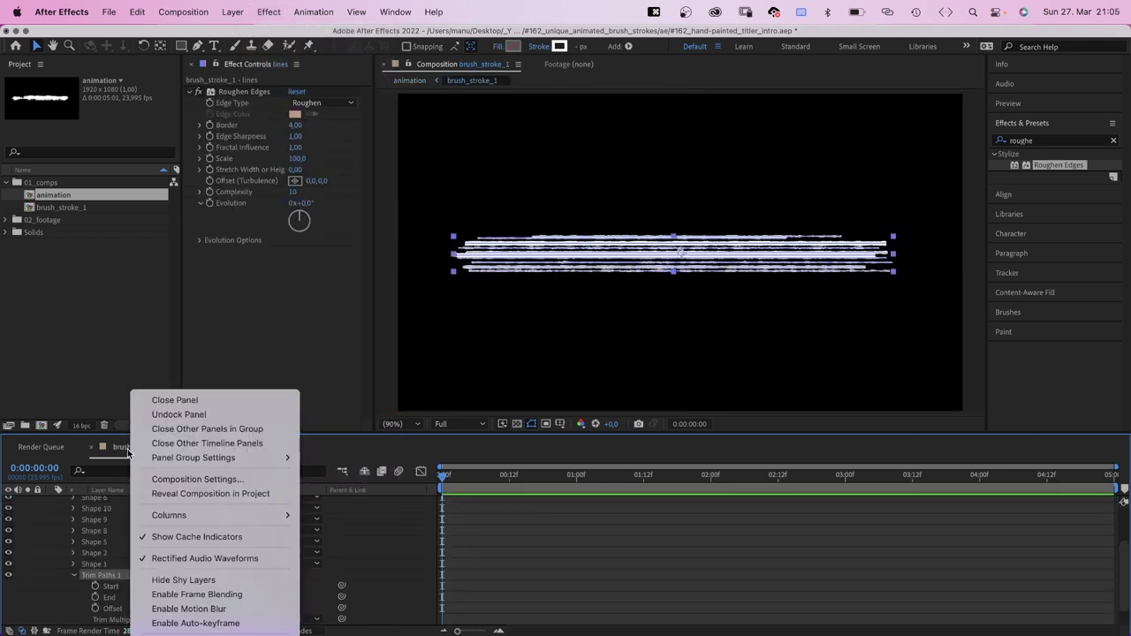
pyautogui.click(177, 414)
pyautogui.moveTo(163, 433)
pyautogui.mouseDown()
pyautogui.moveTo(186, 318)
pyautogui.moveTo(172, 206)
pyautogui.mouseUp()
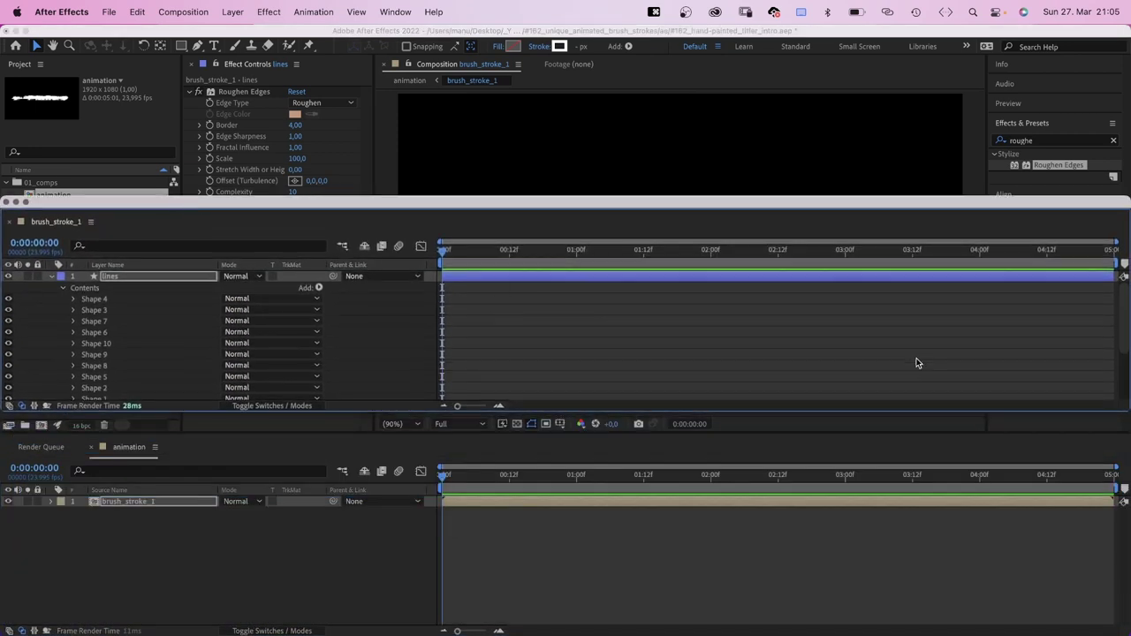
pyautogui.scroll(-5, 1110, 345)
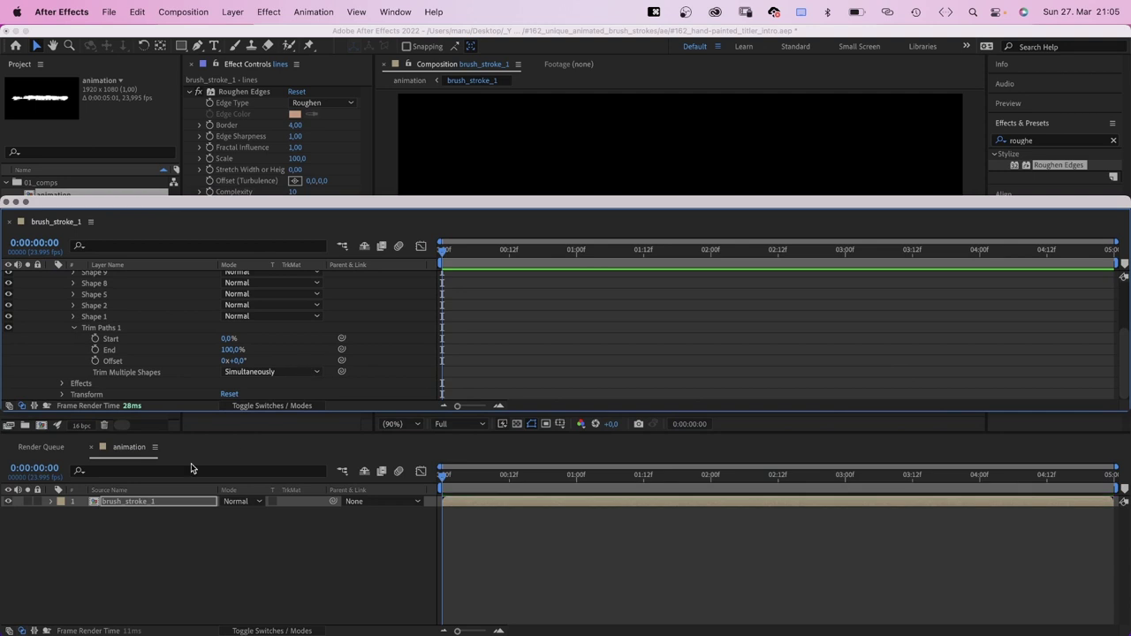
# - Link the Trim Paths End of the lines layer to the Slider in the animation composition, check the expression, and close the floating timeline
pyautogui.click(48, 501)
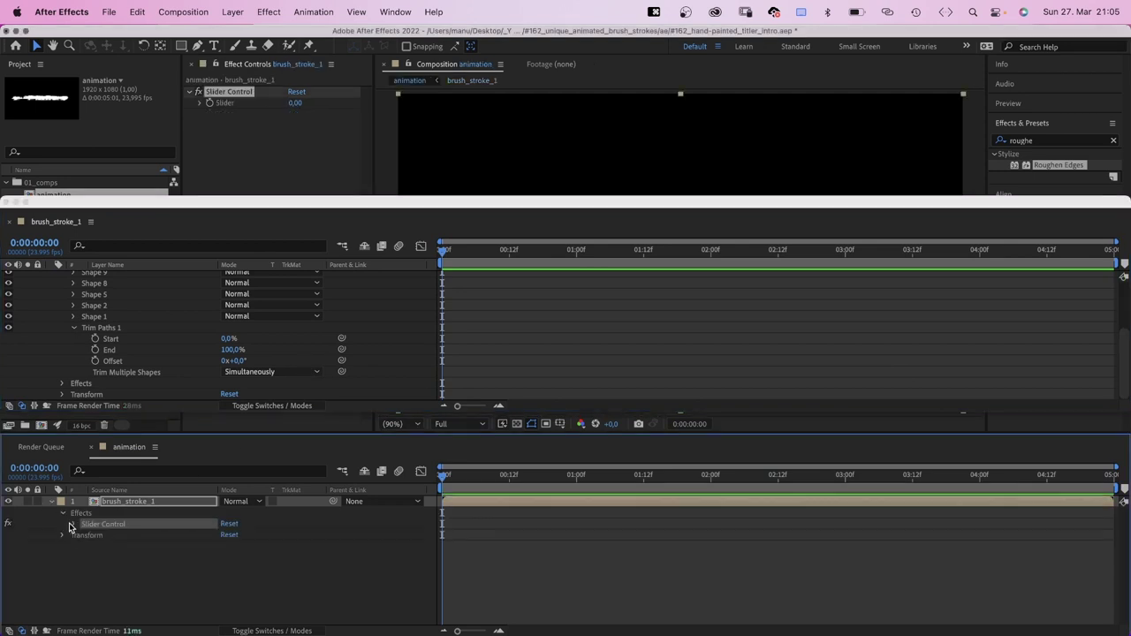
pyautogui.click(343, 353)
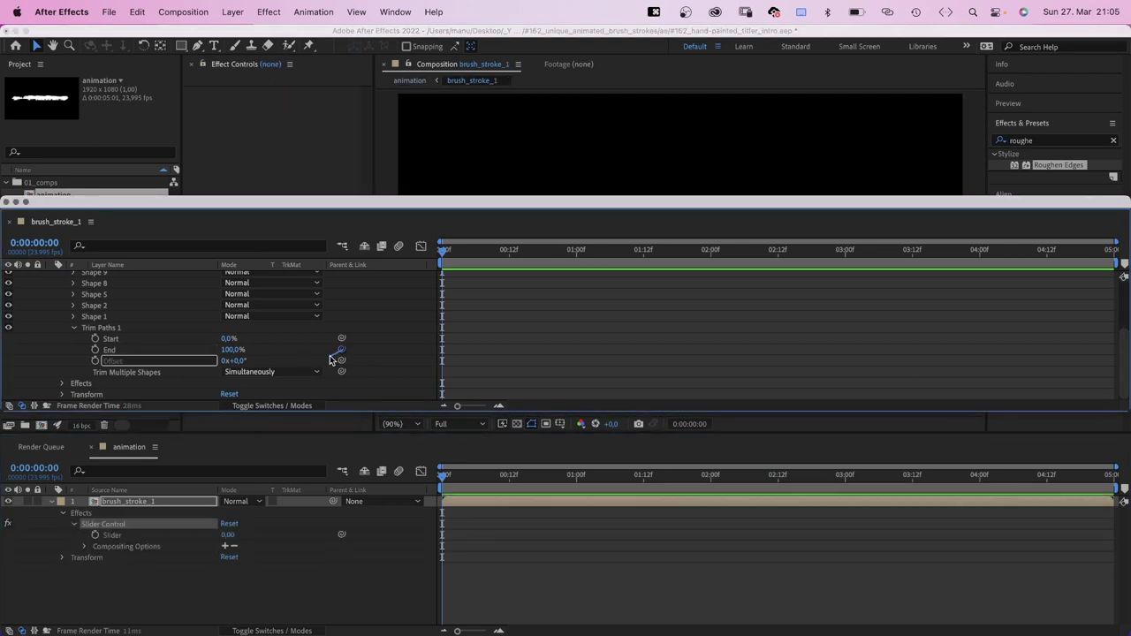
pyautogui.moveTo(331, 359); pyautogui.dragTo(133, 538)
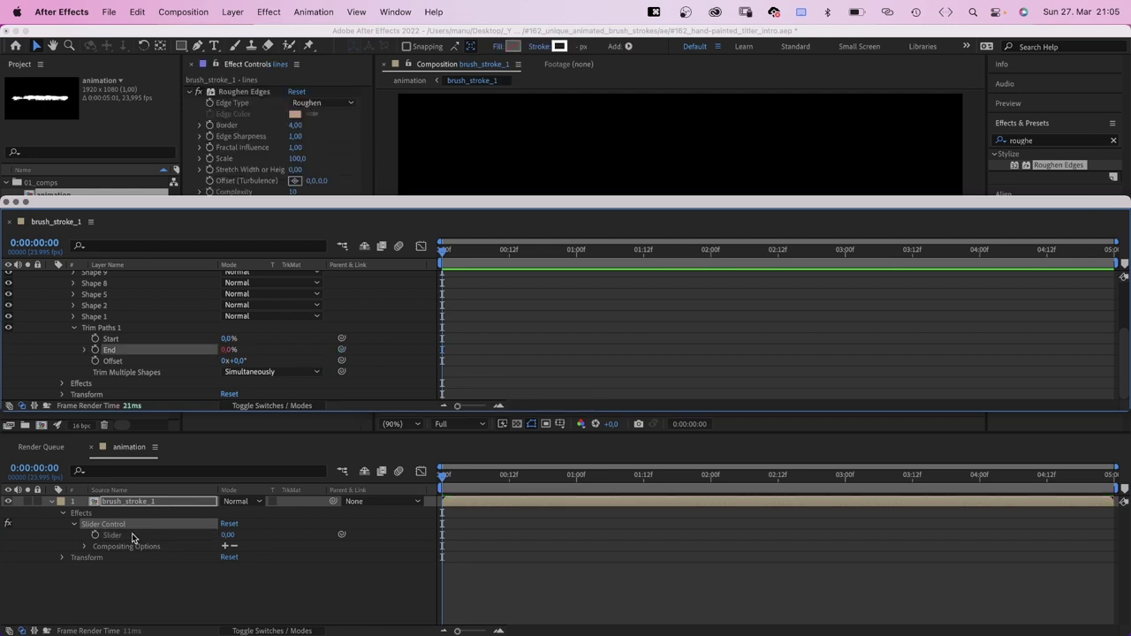
pyautogui.click(85, 350)
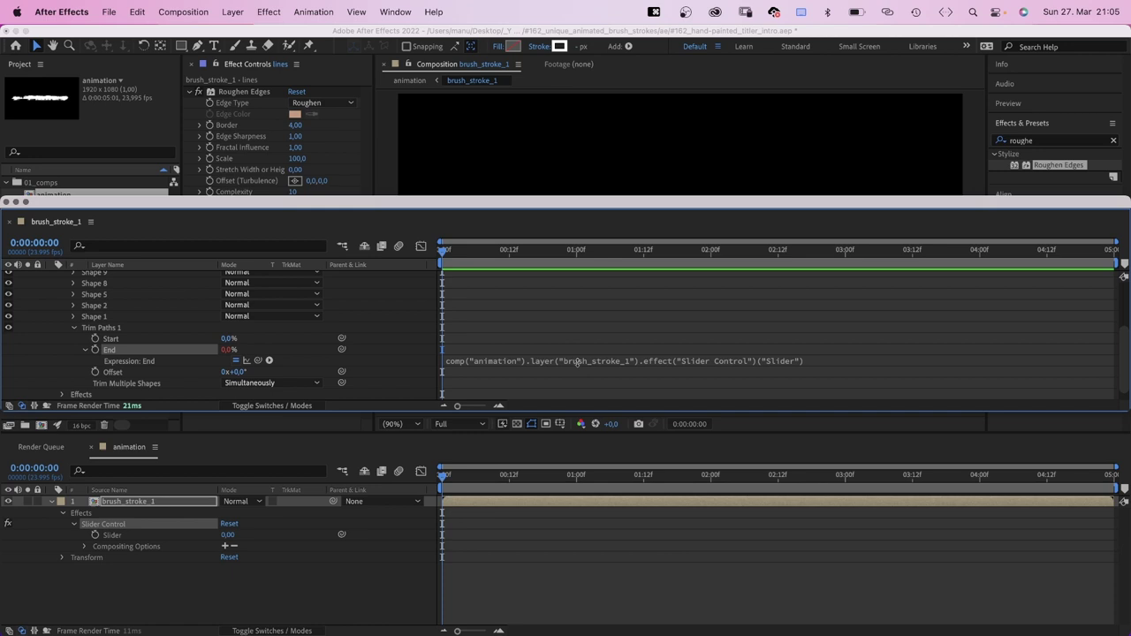
pyautogui.click(6, 202)
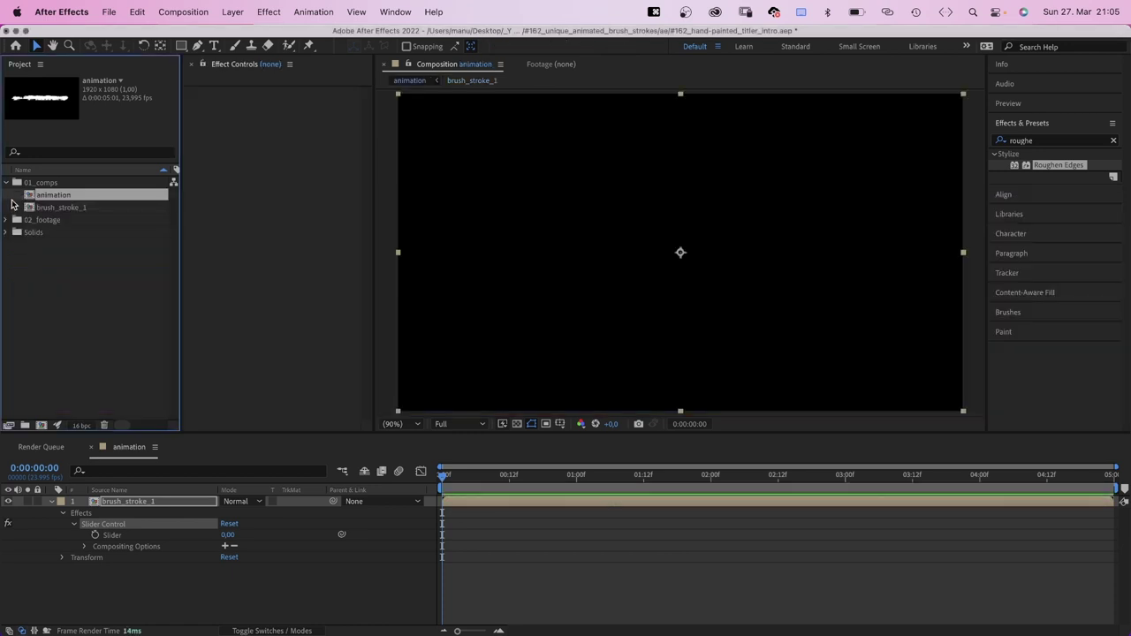
# - Test the slider's value on brush_stroke_1 and rename the effect to Slider Control 1
pyautogui.moveTo(227, 539)
pyautogui.mouseDown()
pyautogui.moveTo(292, 536)
pyautogui.moveTo(213, 540)
pyautogui.mouseUp()
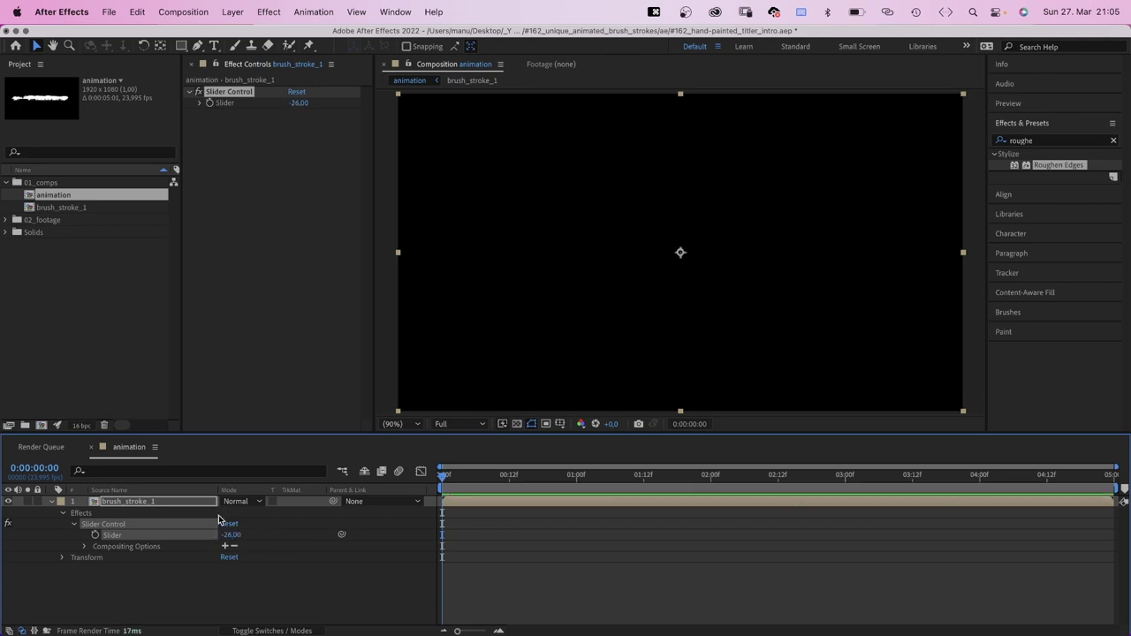
pyautogui.click(235, 94)
pyautogui.press('Return')
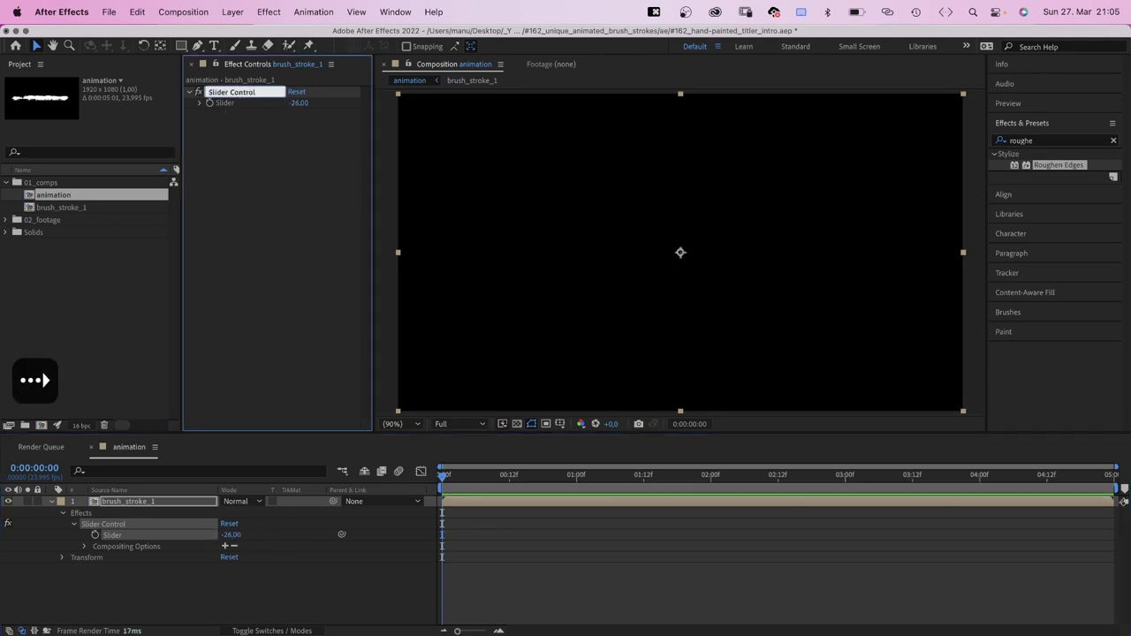
pyautogui.press('Return')
# - Animate the Slider from 0 at the first frame to 100 at 0:00:00:10 and ease both keyframes in the graph editor
pyautogui.click(186, 531)
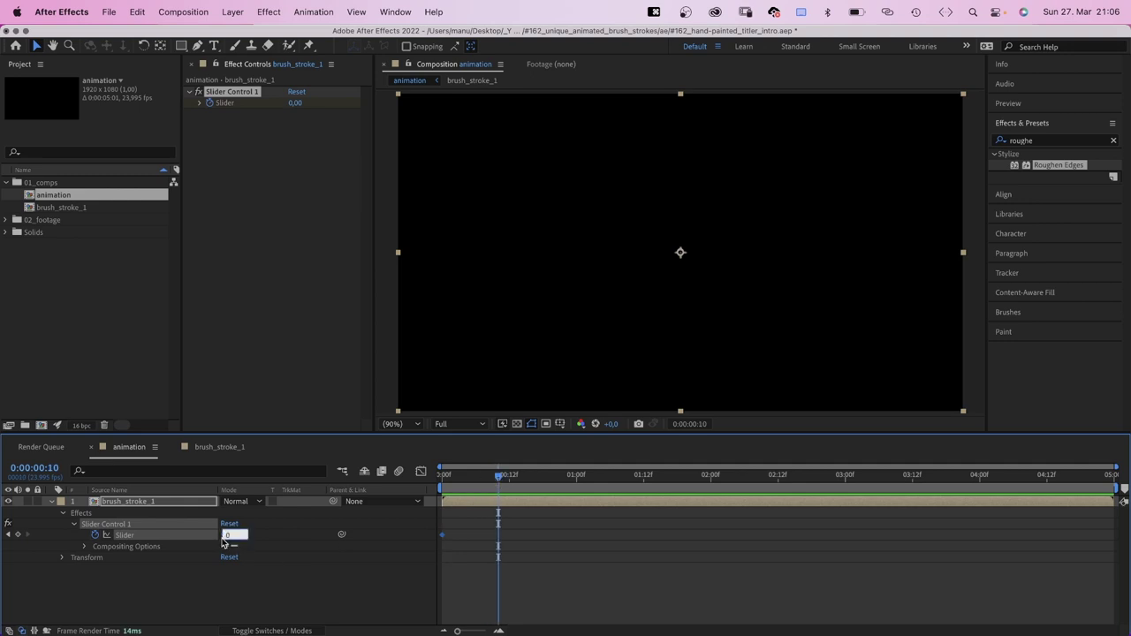
pyautogui.press('Return')
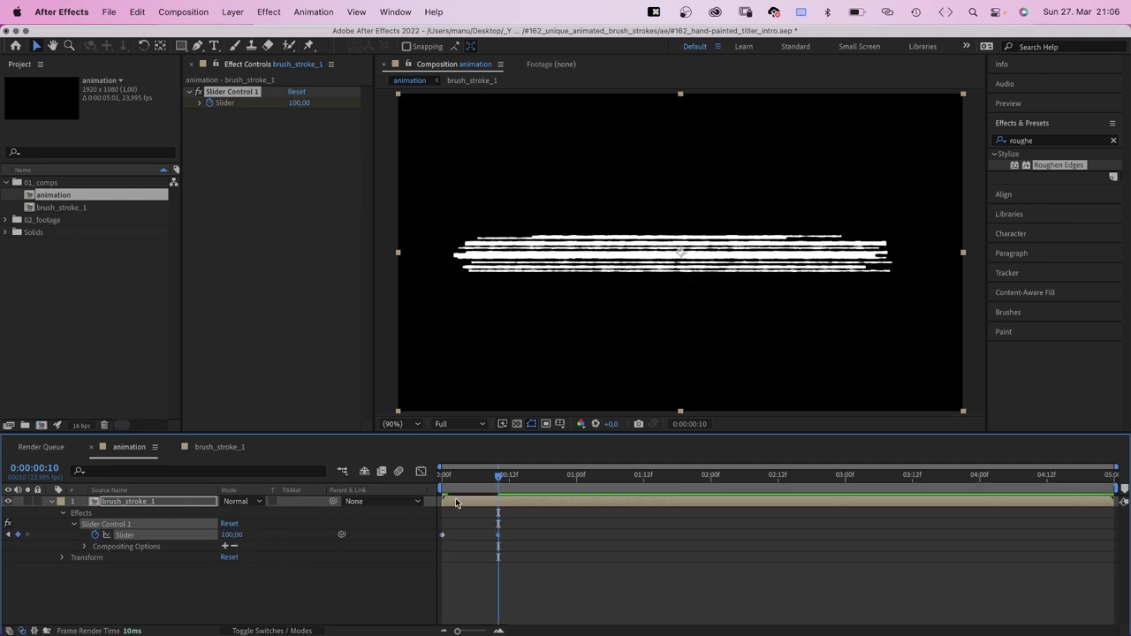
pyautogui.click(421, 472)
pyautogui.moveTo(492, 504); pyautogui.dragTo(477, 598)
# - Preview the eased brush stroke animation from the start of the composition and return to the layer bar view
pyautogui.moveTo(453, 482); pyautogui.dragTo(440, 482)
pyautogui.click(352, 585)
pyautogui.press('space')
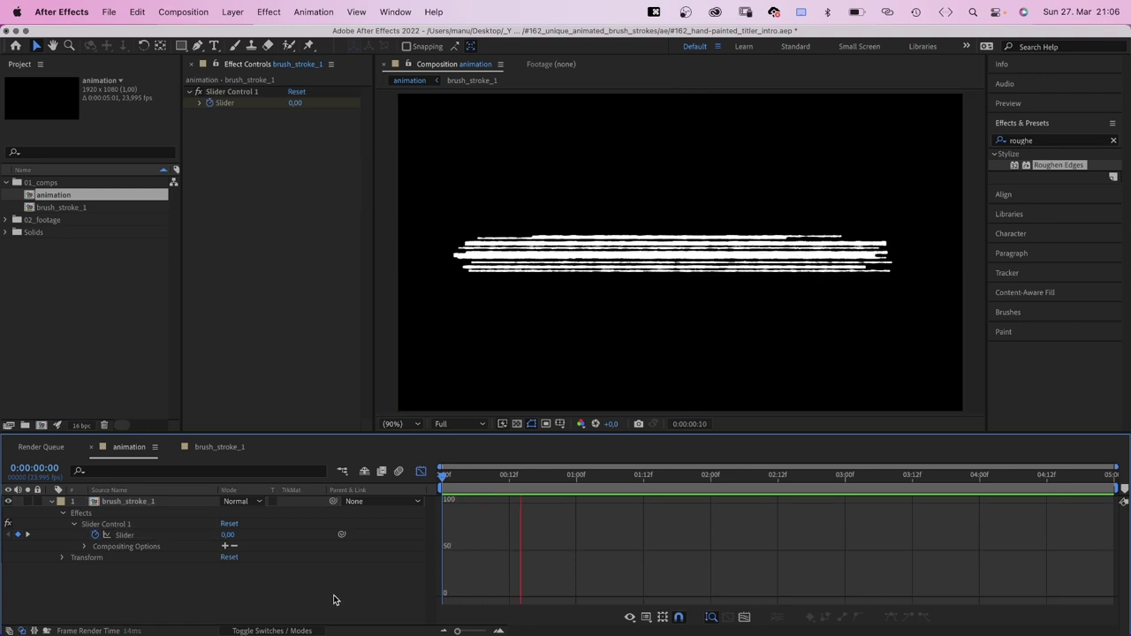
pyautogui.press('space')
pyautogui.moveTo(203, 563)
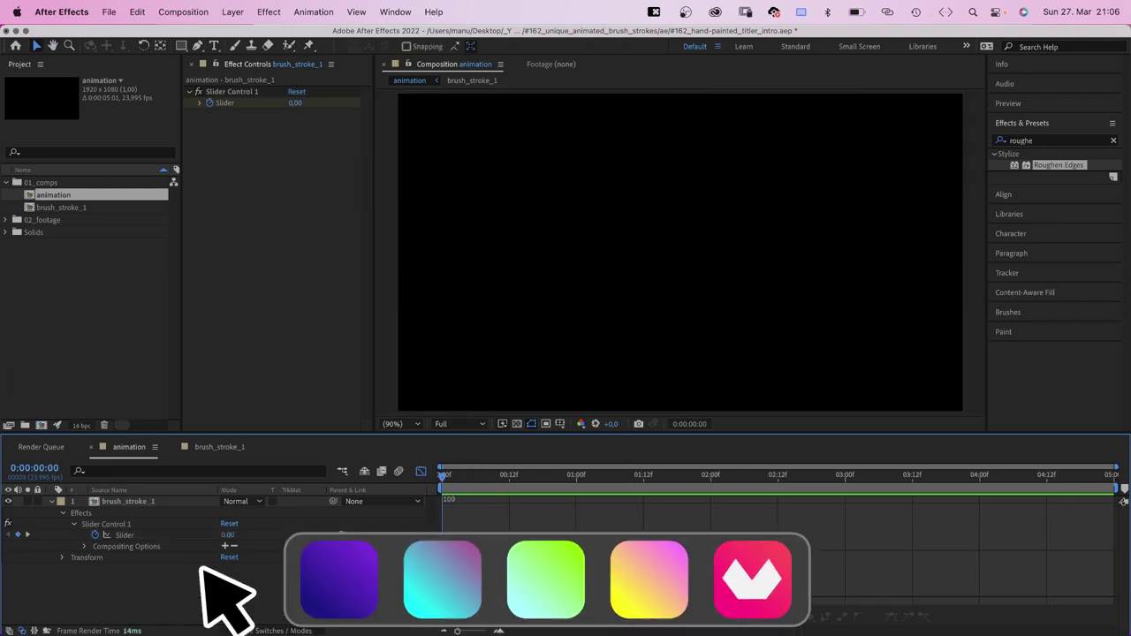
pyautogui.press('space')
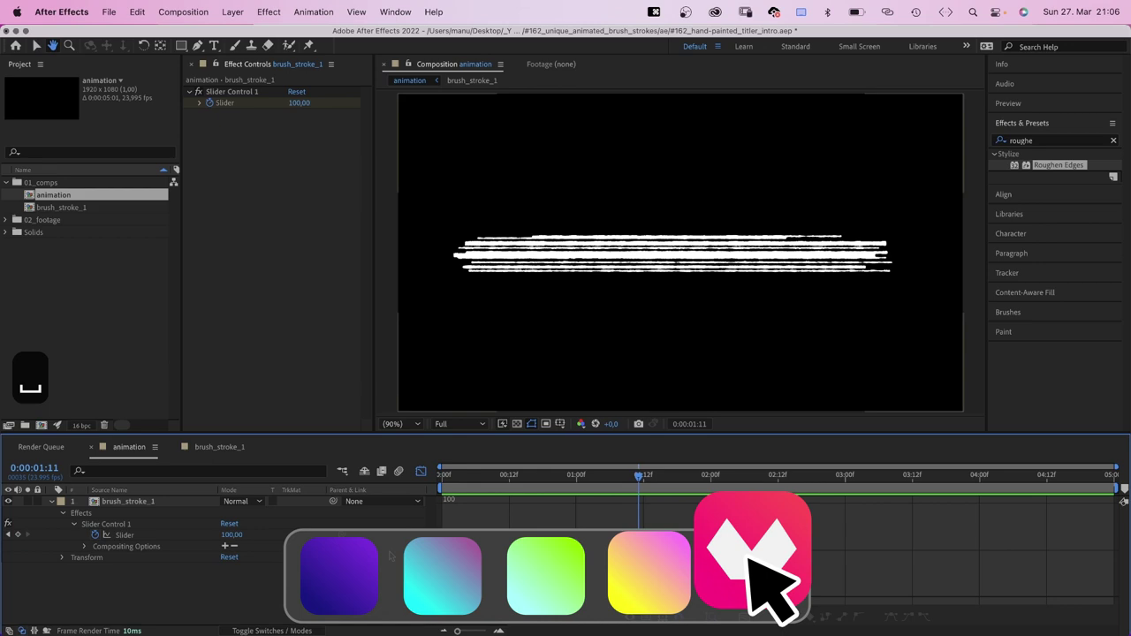
pyautogui.click(486, 483)
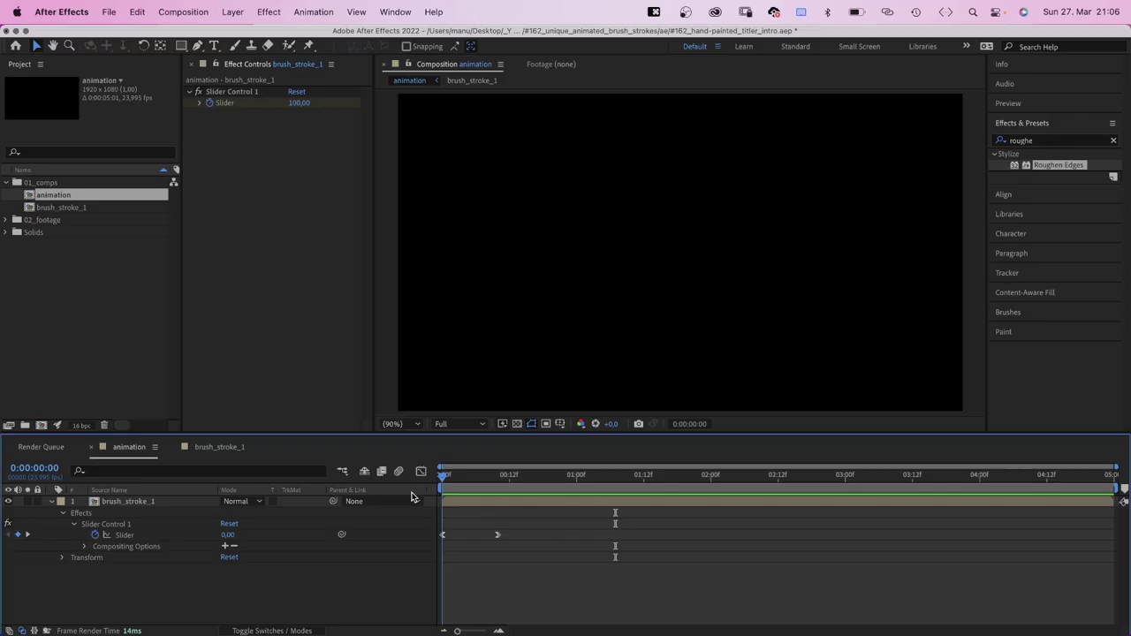
pyautogui.press('space')
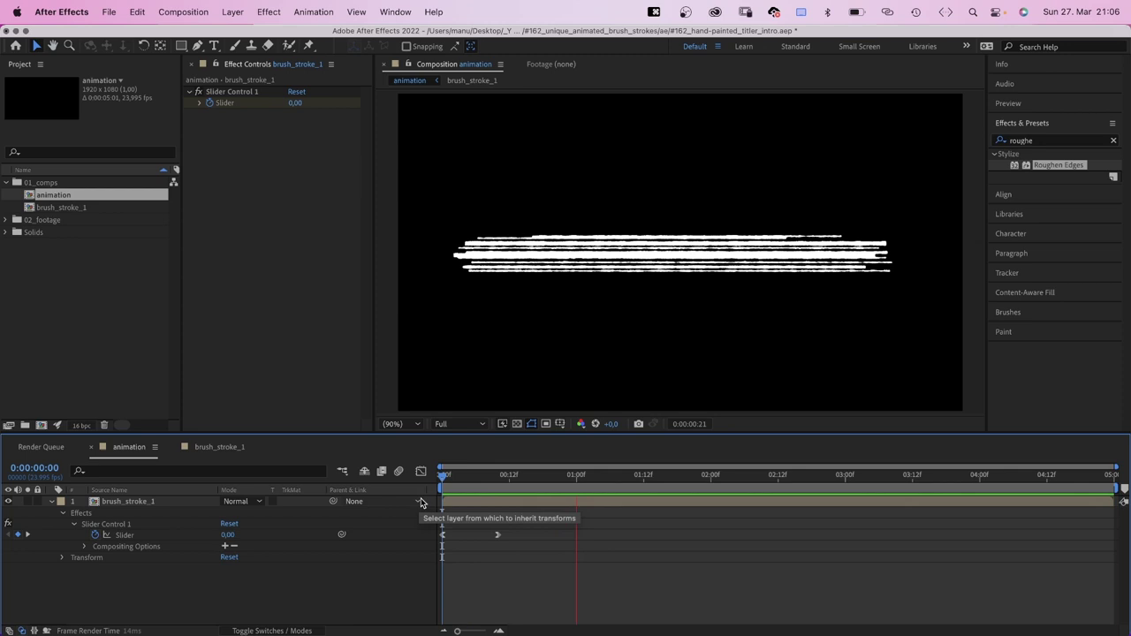
# - Apply CC Bend It to brush_stroke_1 and place its Start at about 115.6, 575.6 and its End at about 1882.2, 542.2
pyautogui.click(117, 501)
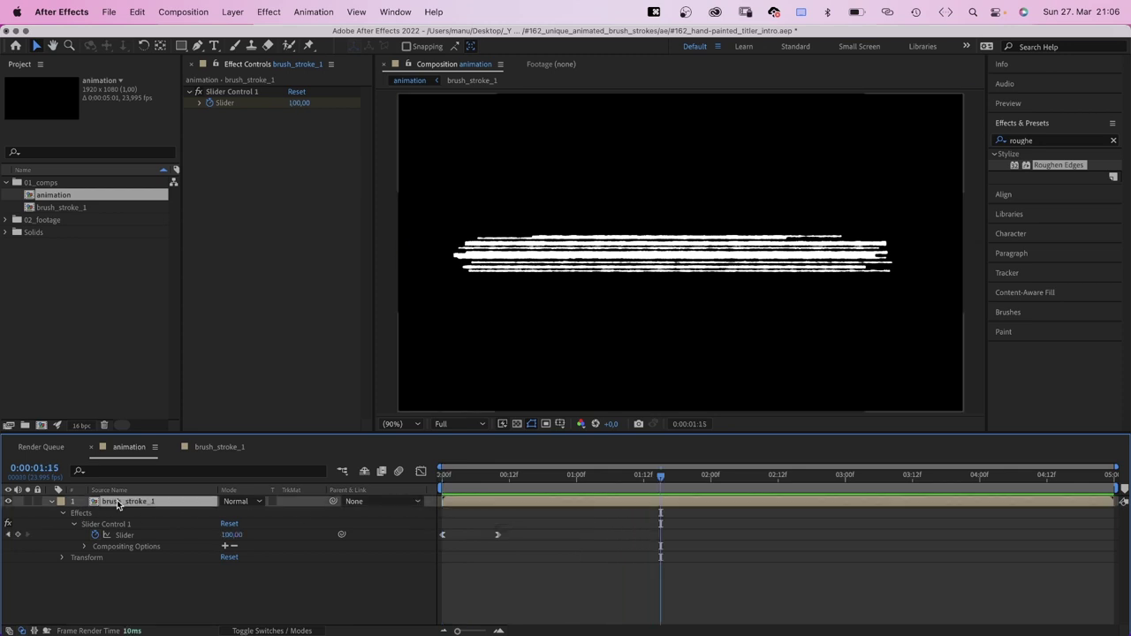
pyautogui.click(1044, 141)
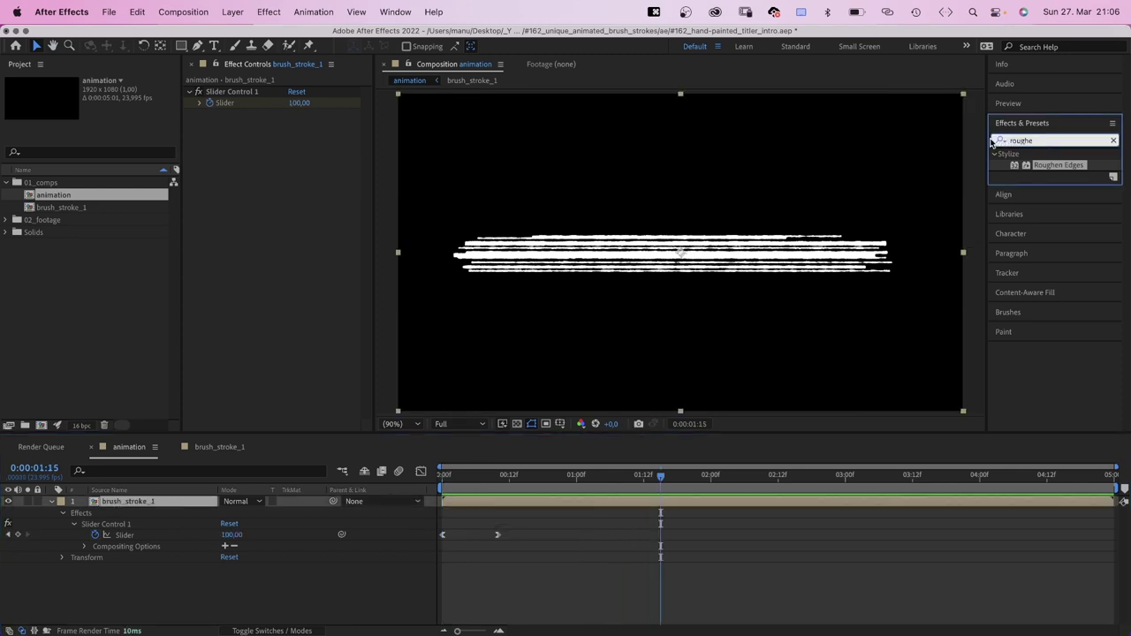
pyautogui.write('cc bend')
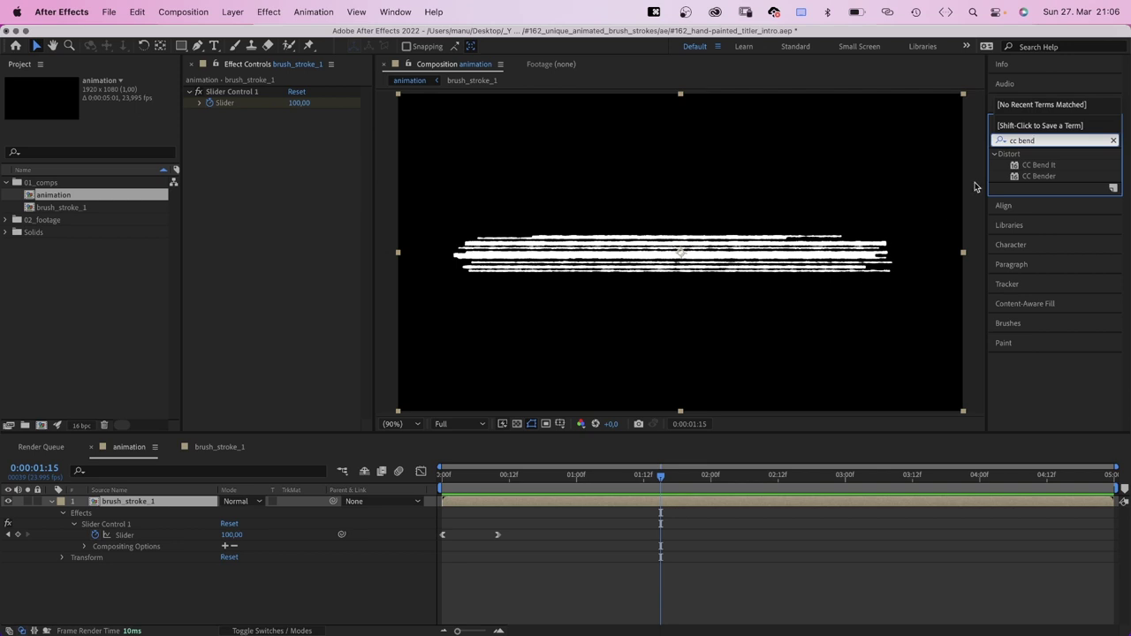
pyautogui.moveTo(1015, 167); pyautogui.dragTo(437, 250)
pyautogui.click(294, 138)
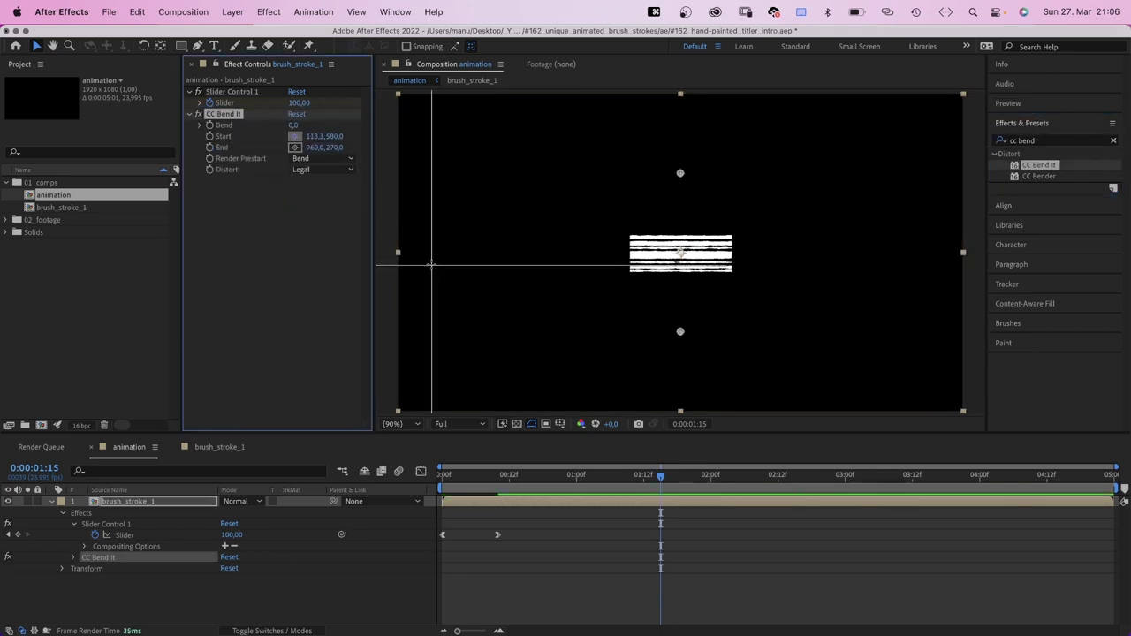
pyautogui.click(432, 263)
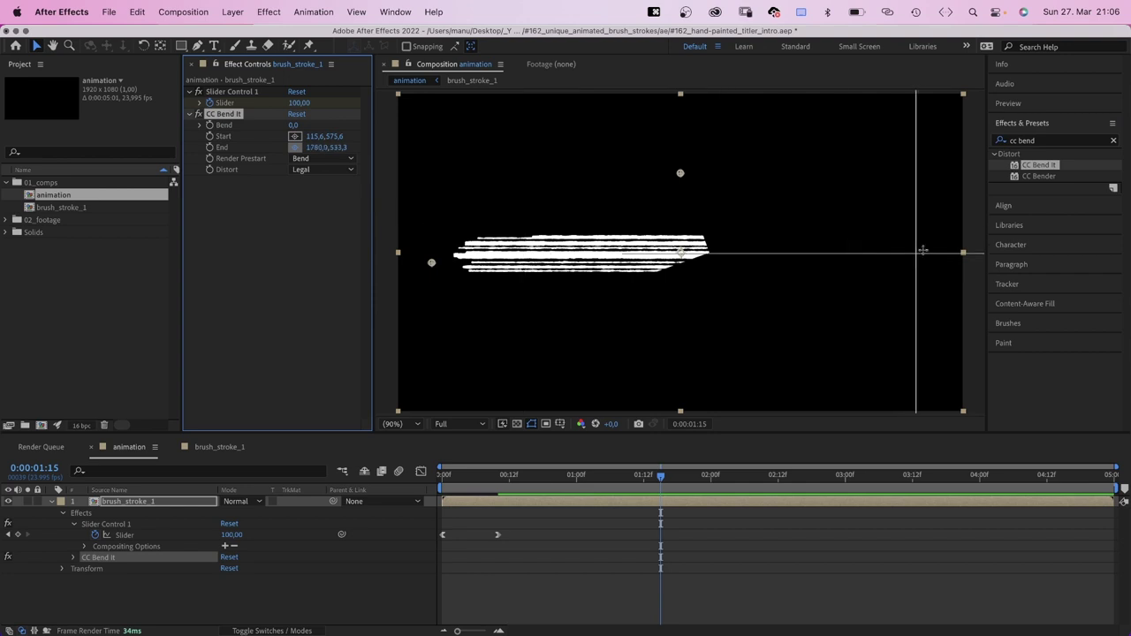
pyautogui.click(952, 253)
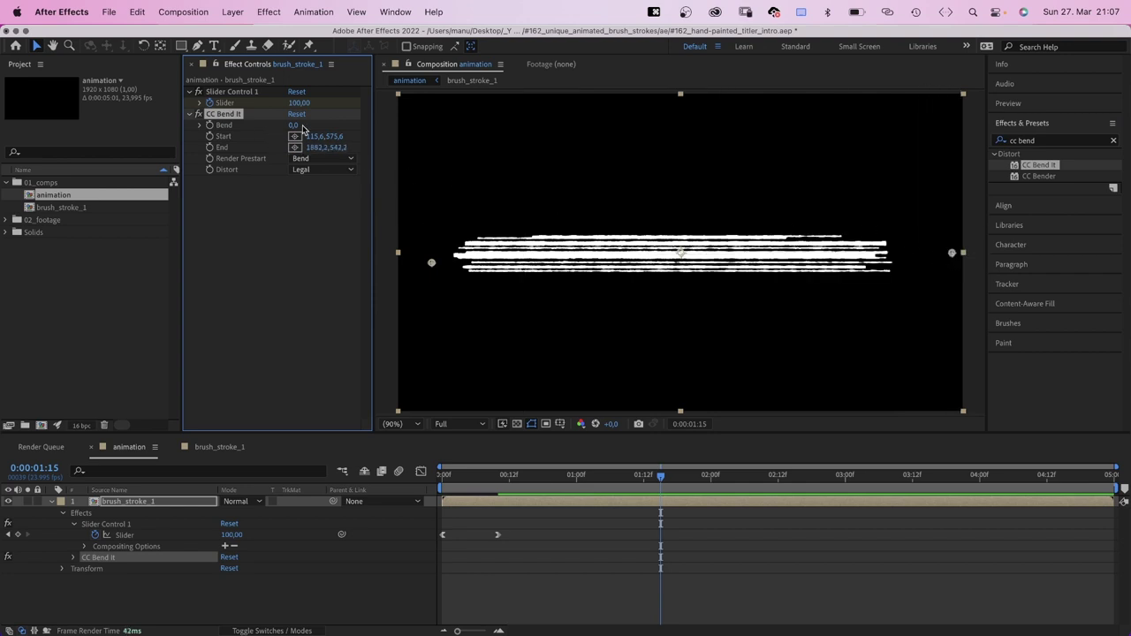
# - Set the CC Bend It Bend value to 8.0 and preview the curved stroke
pyautogui.moveTo(296, 124); pyautogui.dragTo(294, 126)
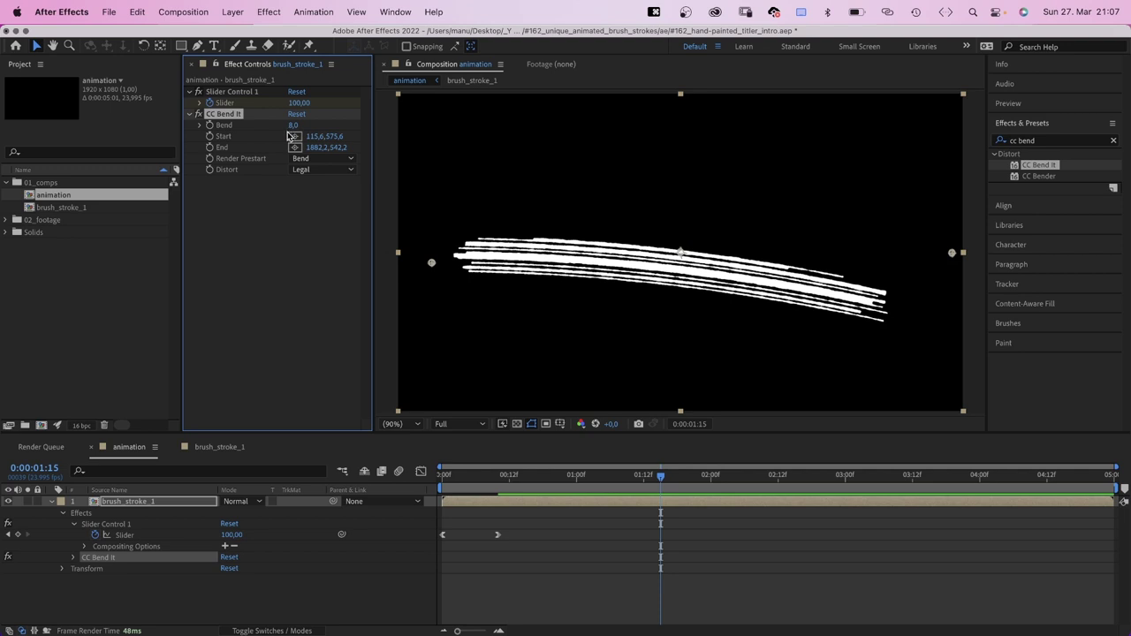
pyautogui.click(459, 506)
pyautogui.press('space')
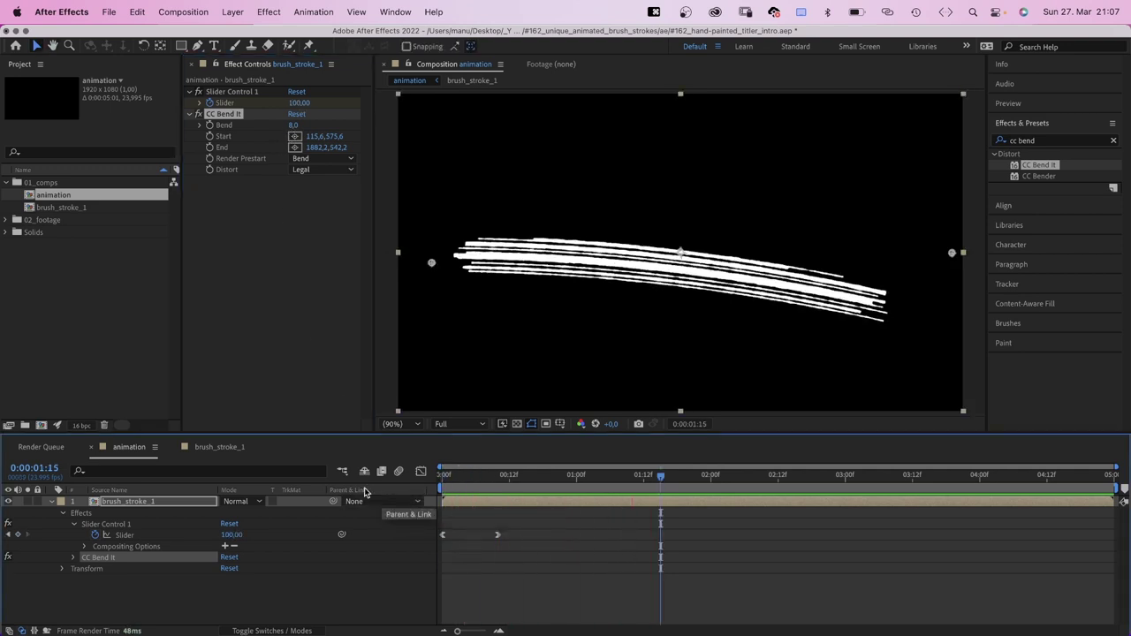
# - Duplicate the brush_stroke_1 composition as brush_stroke_2 and add the copy above brush_stroke_1 in the animation composition
pyautogui.click(62, 208)
pyautogui.press('super+d')
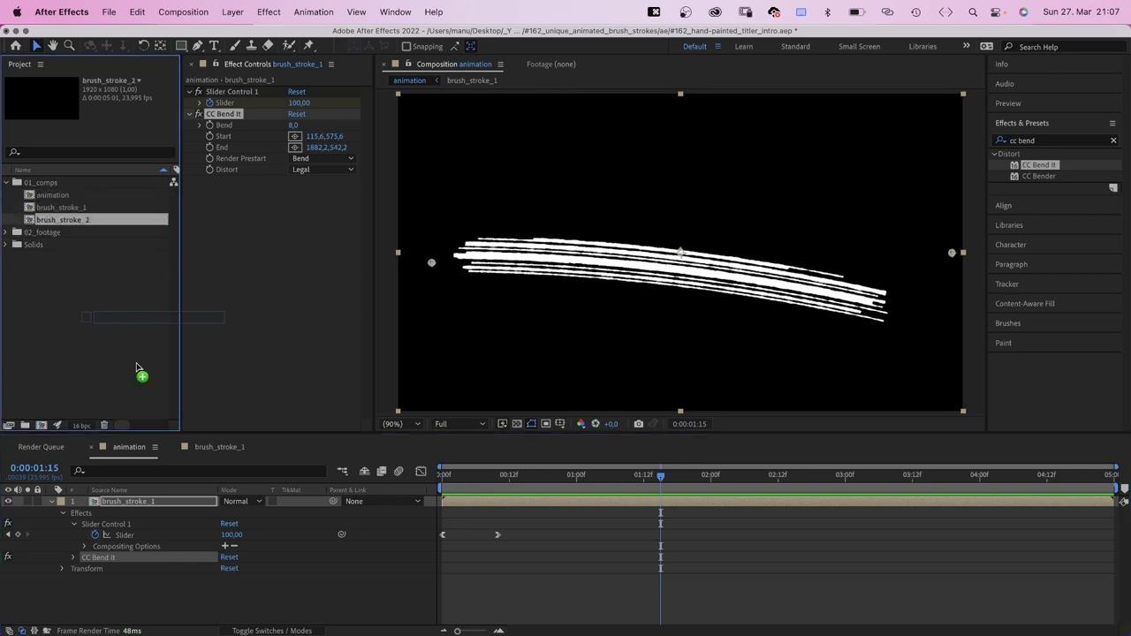
pyautogui.moveTo(152, 500); pyautogui.dragTo(152, 501)
# - Cross the strokes by rotating brush_stroke_2 to 52° and brush_stroke_1 to -44°, and shift brush_stroke_1 slightly up and left
pyautogui.press('r')
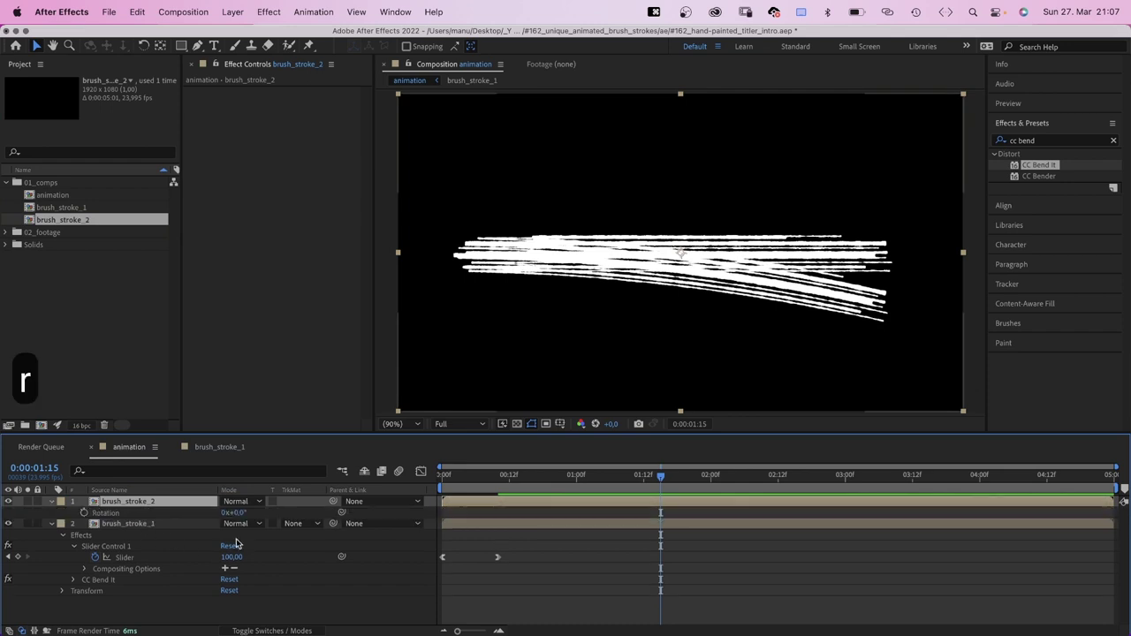
pyautogui.moveTo(237, 515)
pyautogui.mouseDown()
pyautogui.moveTo(283, 516)
pyautogui.moveTo(198, 536)
pyautogui.mouseUp()
pyautogui.click(144, 527)
pyautogui.press('r')
pyautogui.click(647, 303)
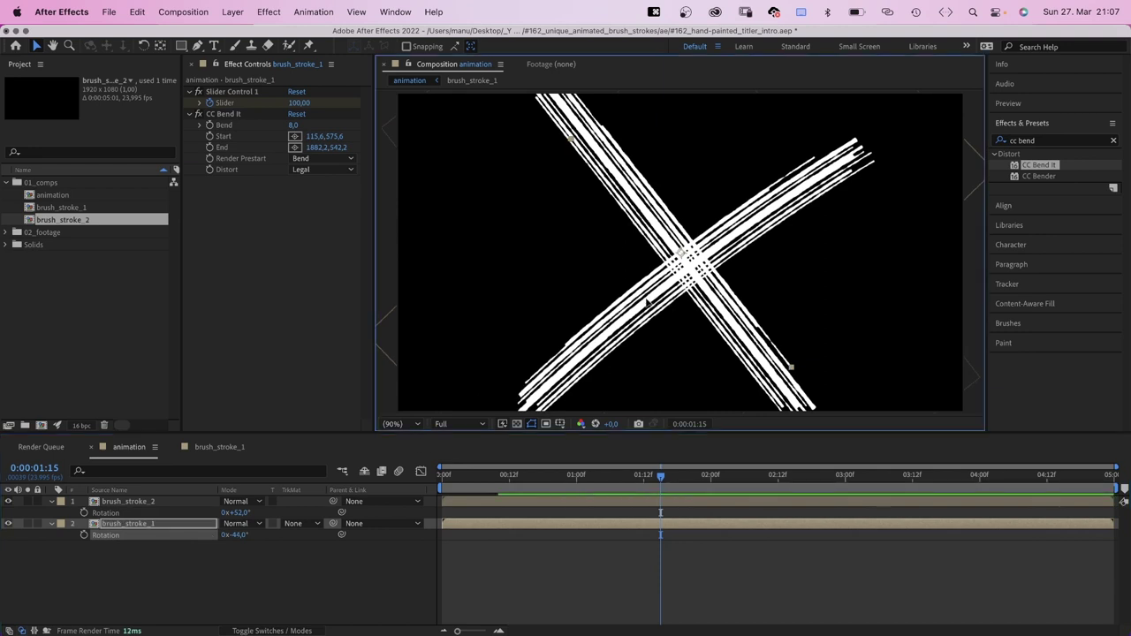
pyautogui.moveTo(646, 304); pyautogui.dragTo(640, 281)
# - Preview the crossed strokes from the start and reveal the keyframed properties of both layers
pyautogui.click(442, 477)
pyautogui.press('space')
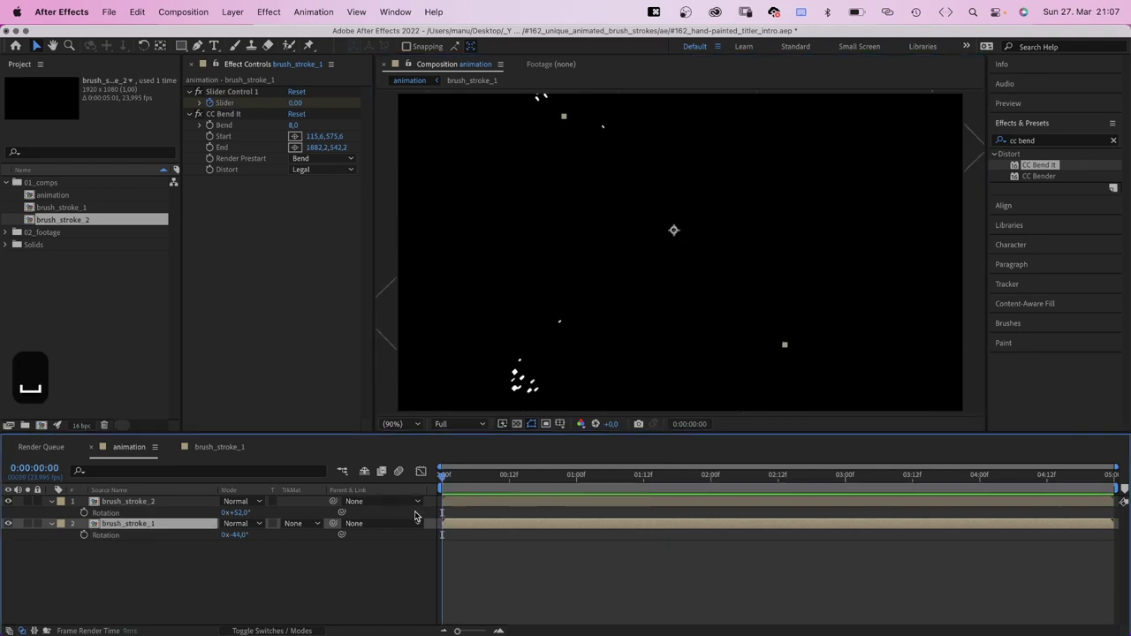
pyautogui.press('space')
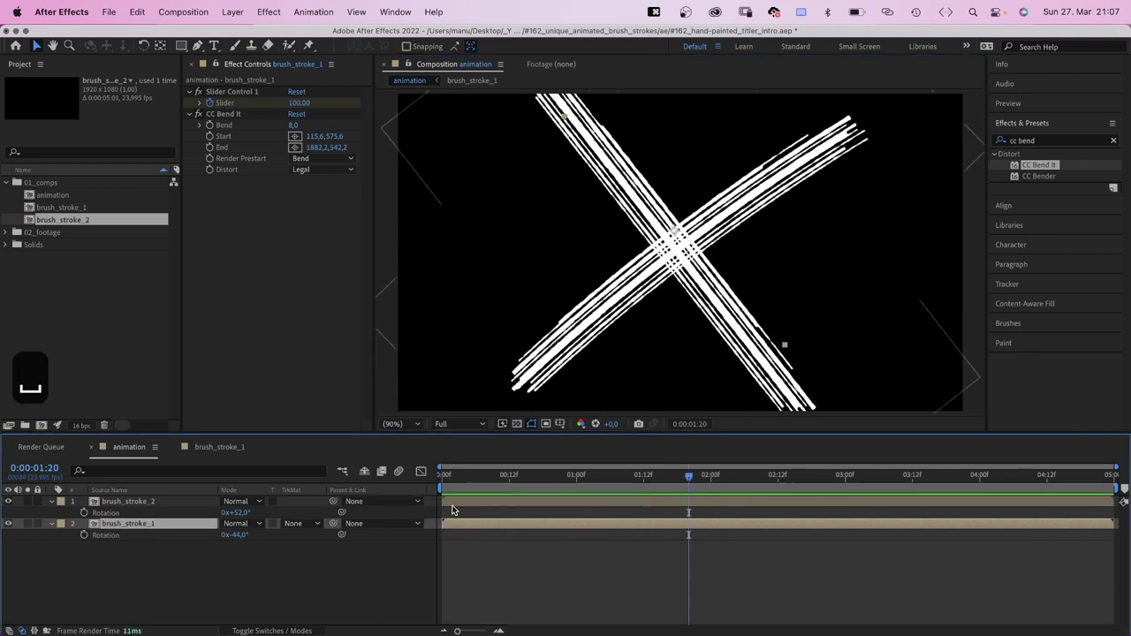
pyautogui.click(463, 503)
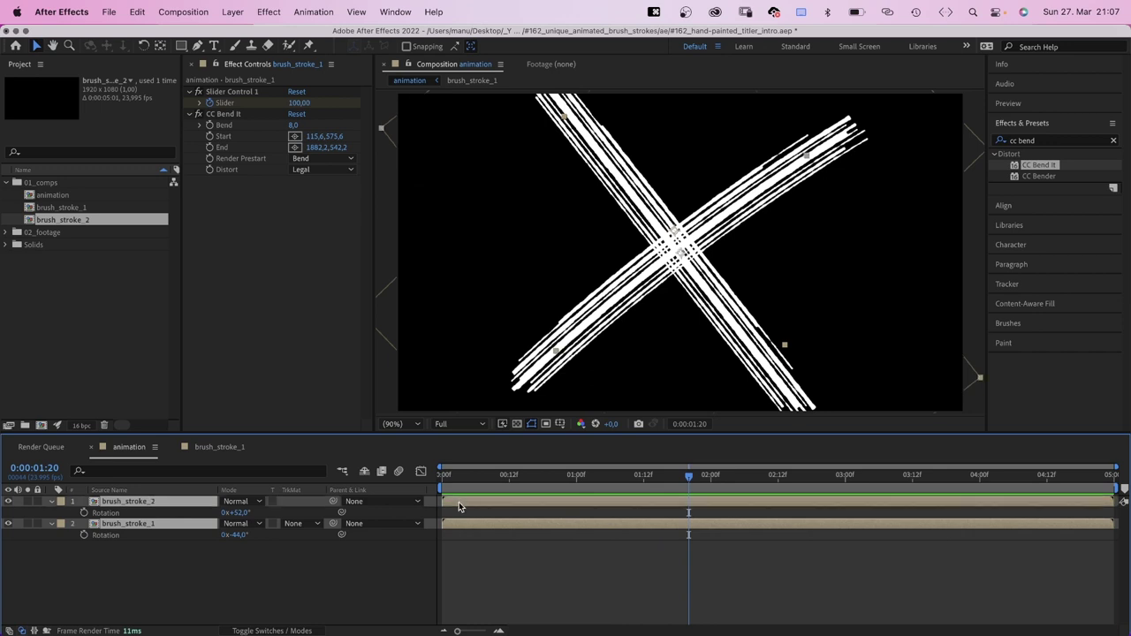
pyautogui.press('u')
pyautogui.moveTo(472, 477); pyautogui.dragTo(399, 515)
pyautogui.press('space')
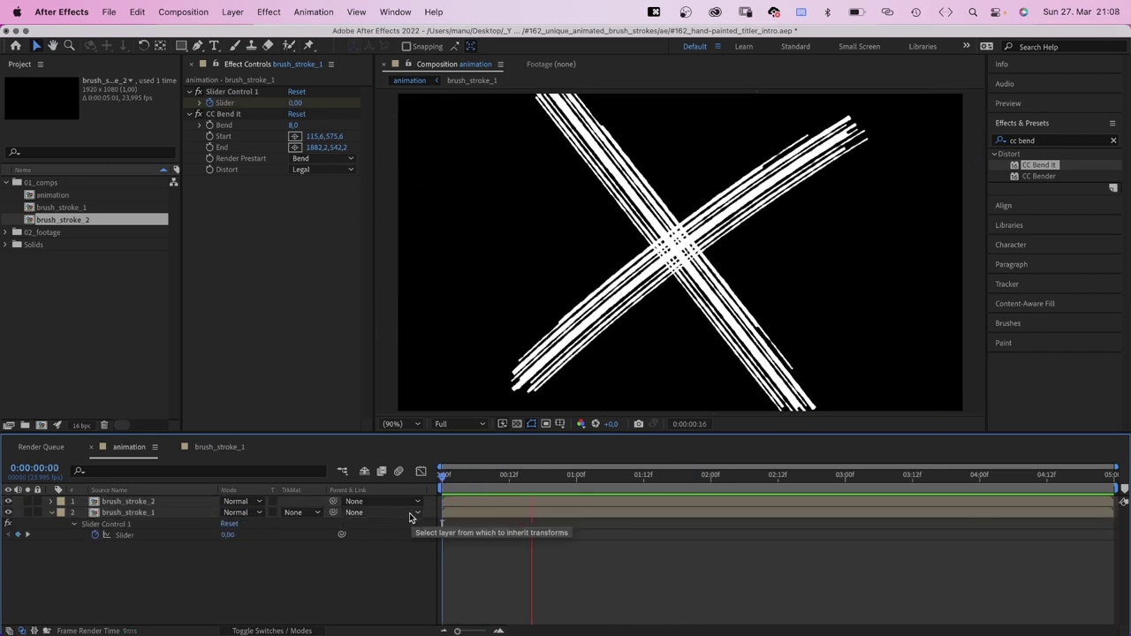
# - Copy Slider Control 1 with its keyframes from brush_stroke_1 onto the brush_stroke_2 layer at 0:00:01:02
pyautogui.click(459, 500)
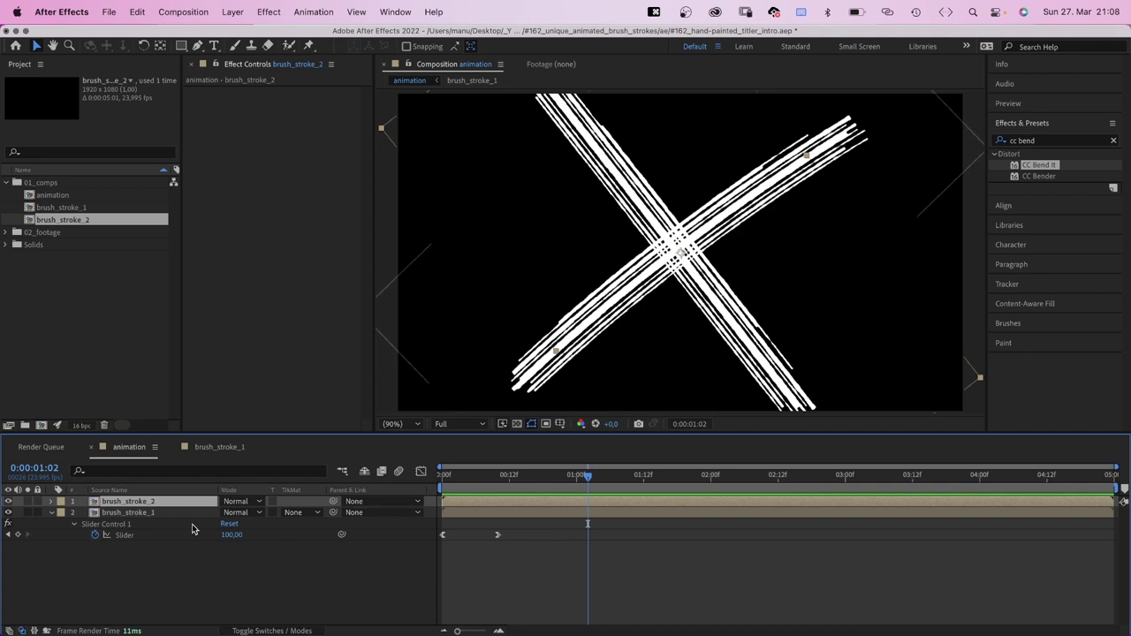
pyautogui.click(140, 511)
pyautogui.click(250, 93)
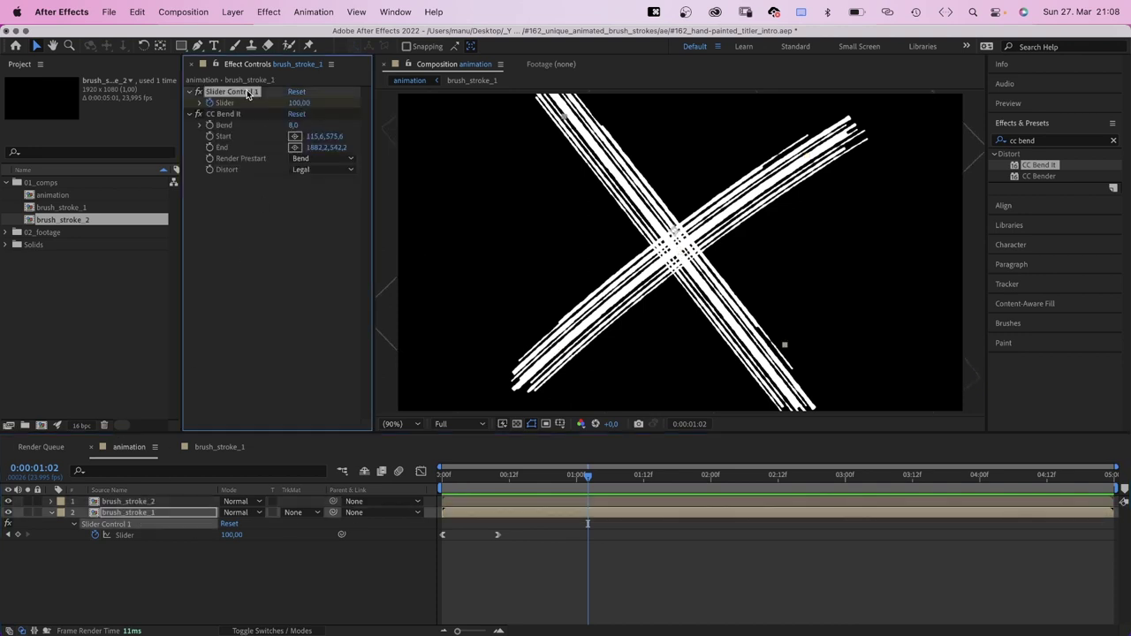
pyautogui.press('super+c')
pyautogui.click(140, 501)
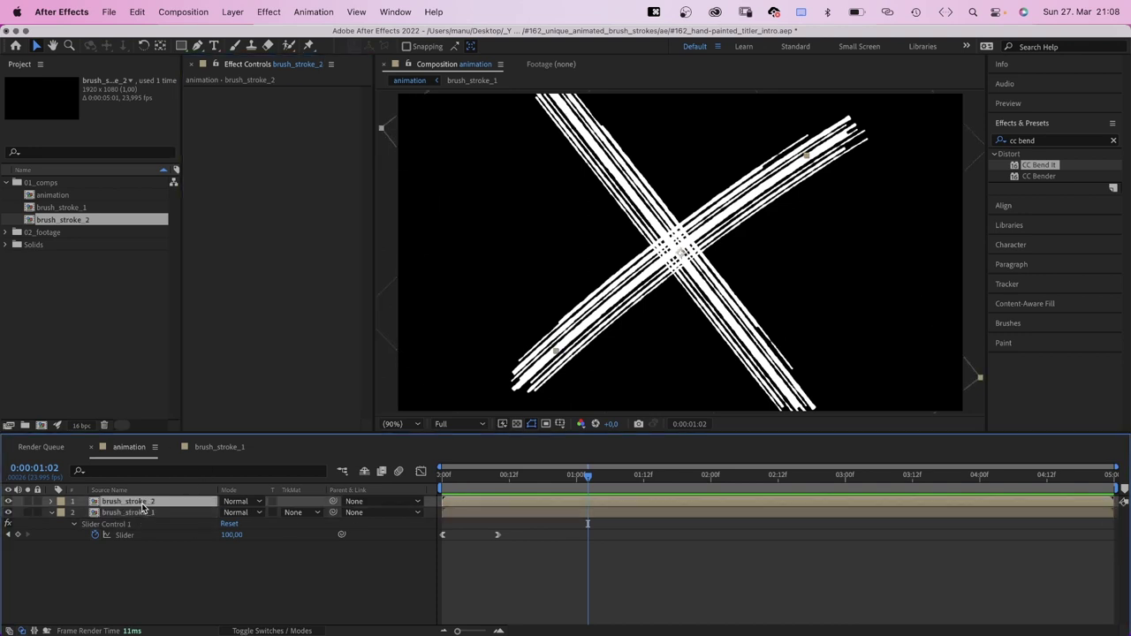
pyautogui.press('super+v')
# - Rename the pasted effect on brush_stroke_2 to Slider Control 2 and reveal the layer's keyframes
pyautogui.click(245, 94)
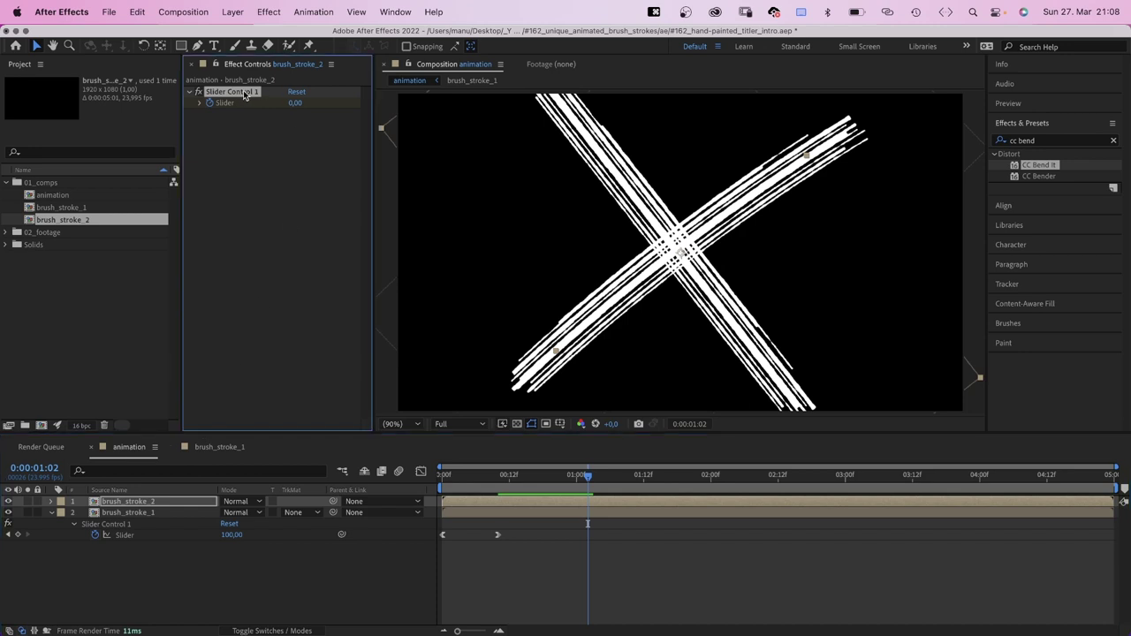
pyautogui.press('Return')
pyautogui.press('BackSpace')
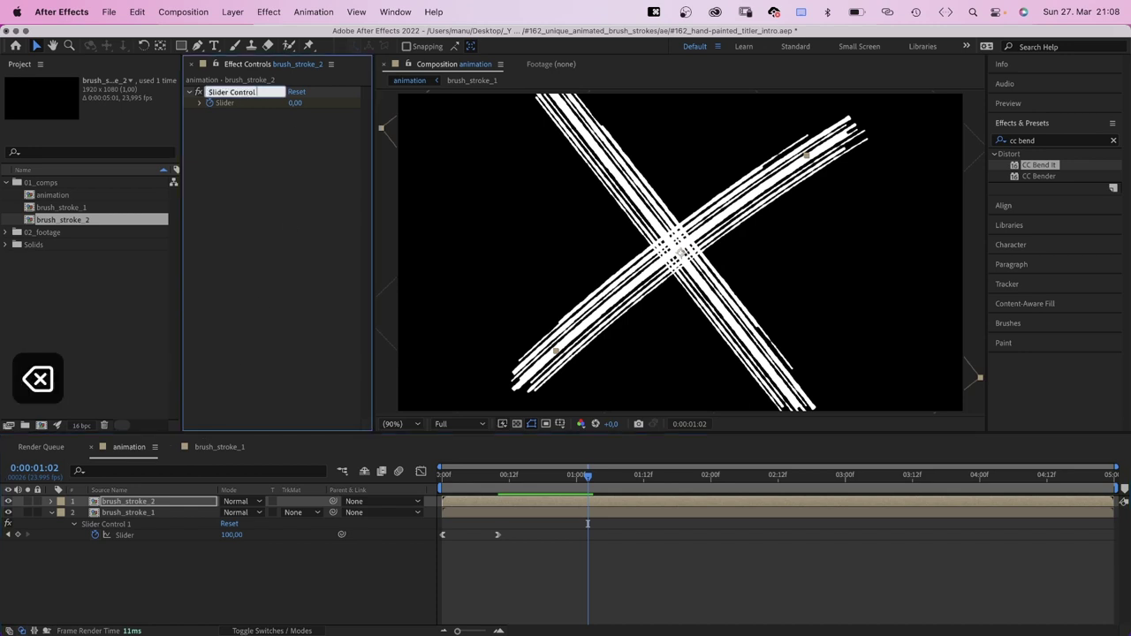
pyautogui.press('Return')
pyautogui.press('u')
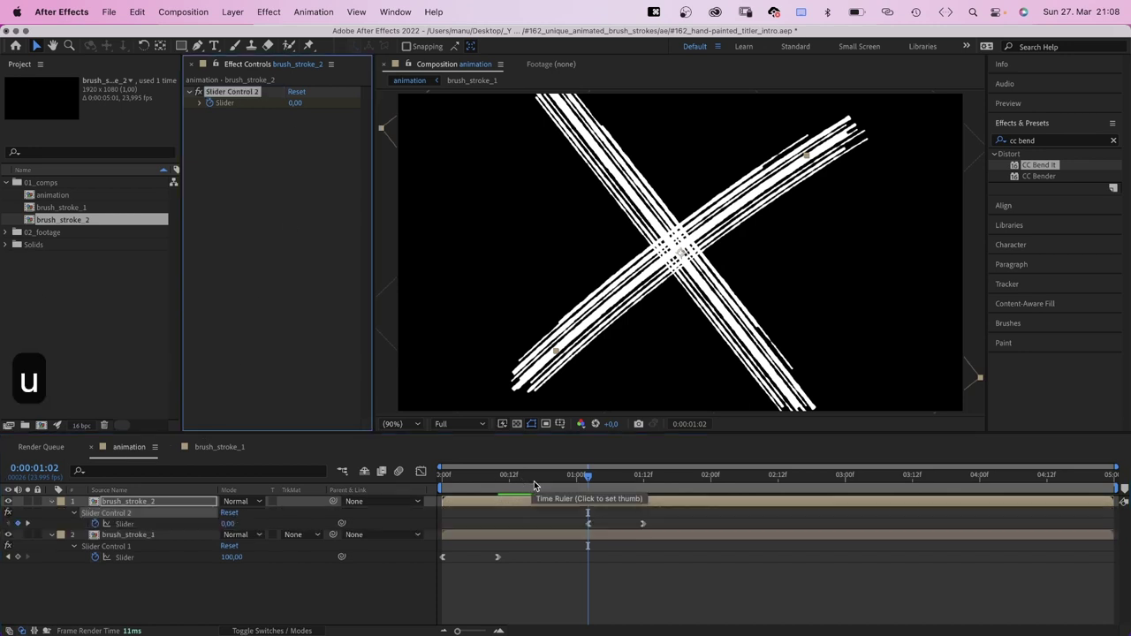
# - Preview the animation from the start to check the timing of both strokes
pyautogui.moveTo(575, 477); pyautogui.dragTo(448, 500)
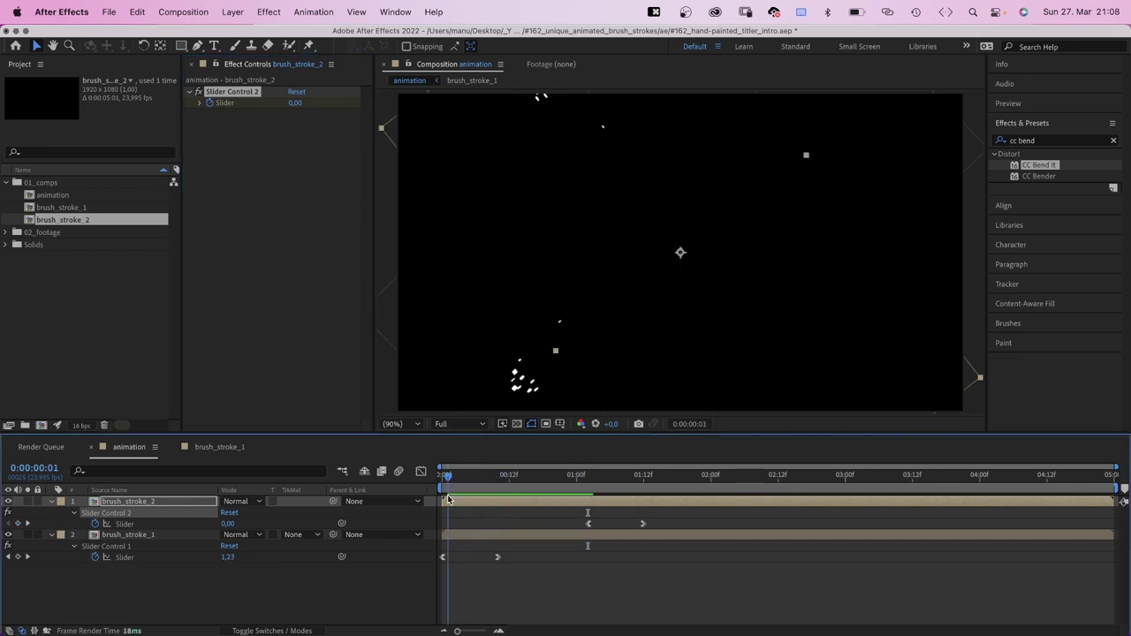
pyautogui.press('space')
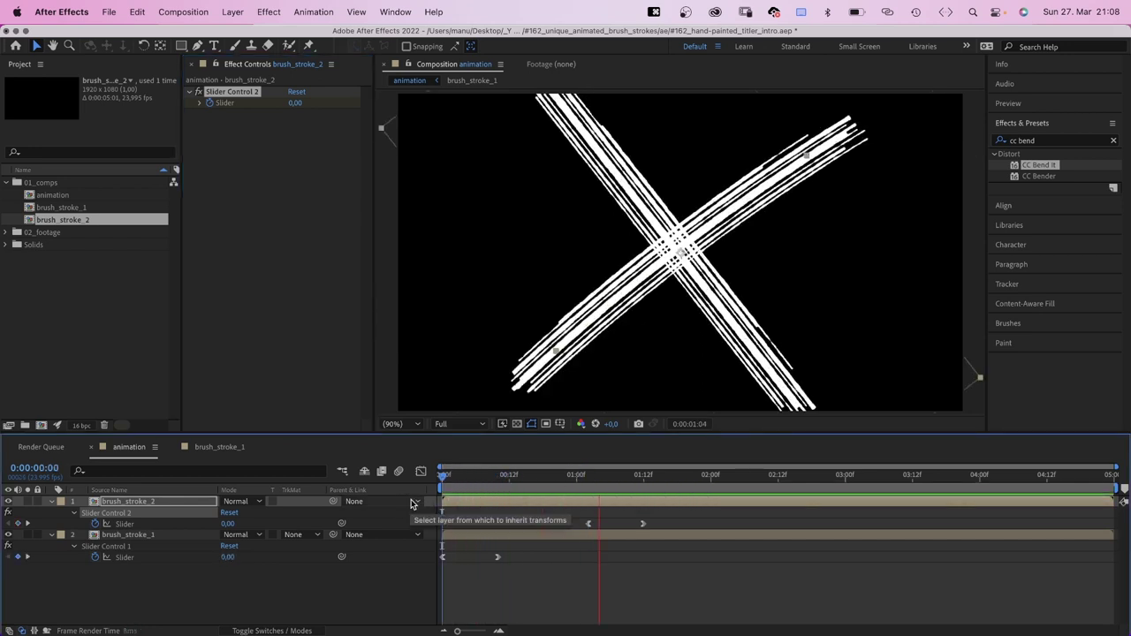
pyautogui.press('space')
pyautogui.moveTo(476, 477); pyautogui.dragTo(560, 477)
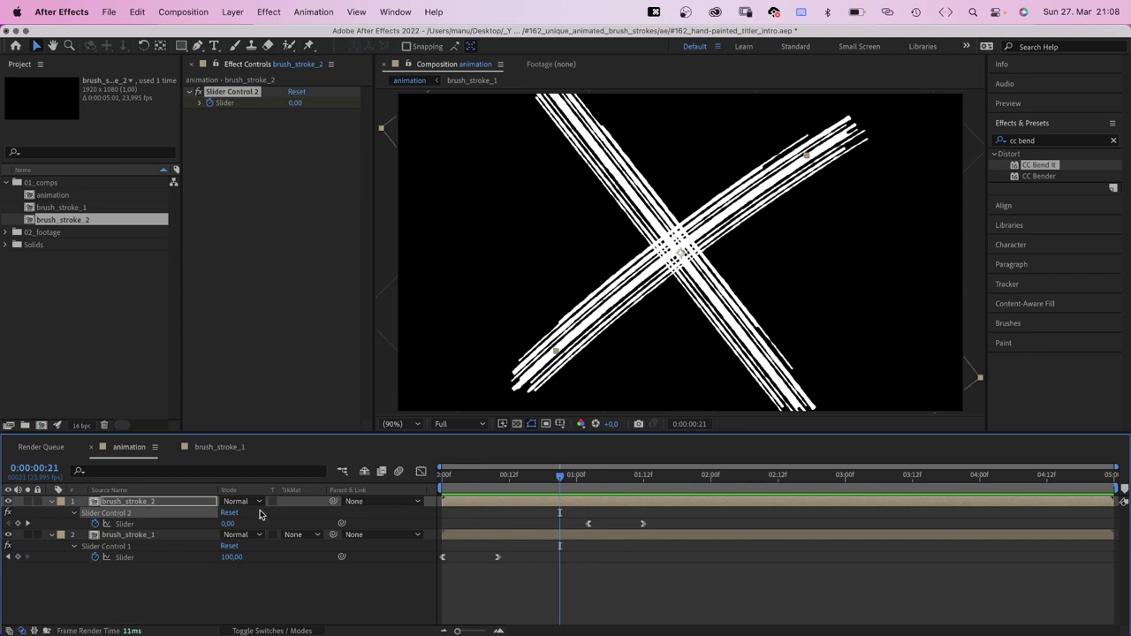
# - In the brush_stroke_2 composition, repoint the Trim Paths End expression to layer brush_stroke_2 and effect Slider Control 2
pyautogui.doubleClick(126, 503)
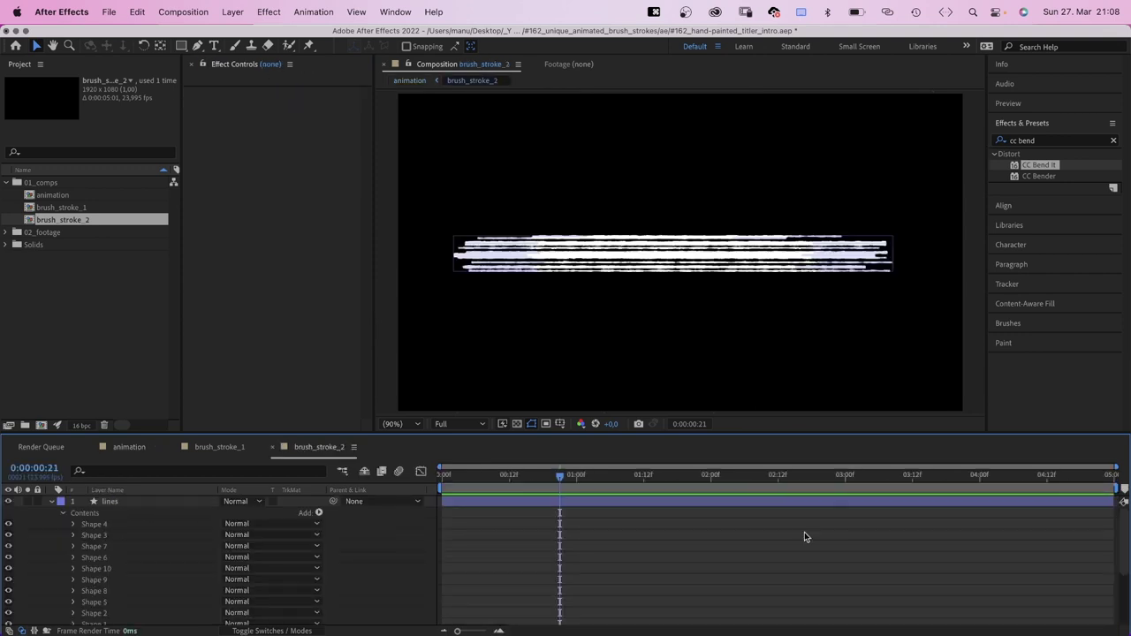
pyautogui.scroll(-5, 1125, 534)
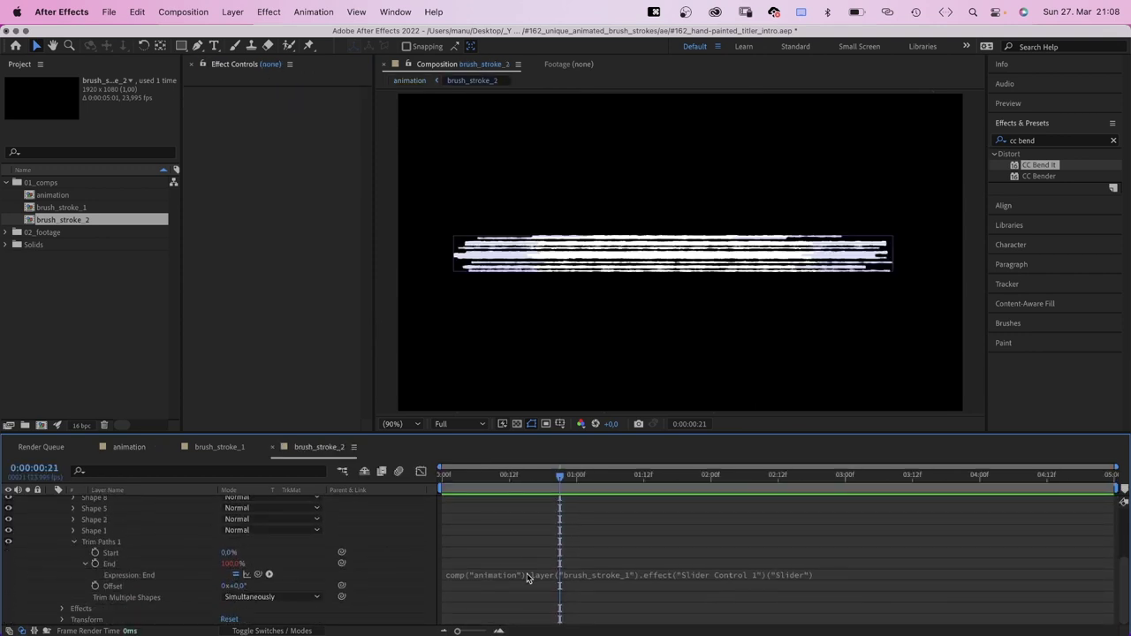
pyautogui.click(614, 574)
pyautogui.press('BackSpace')
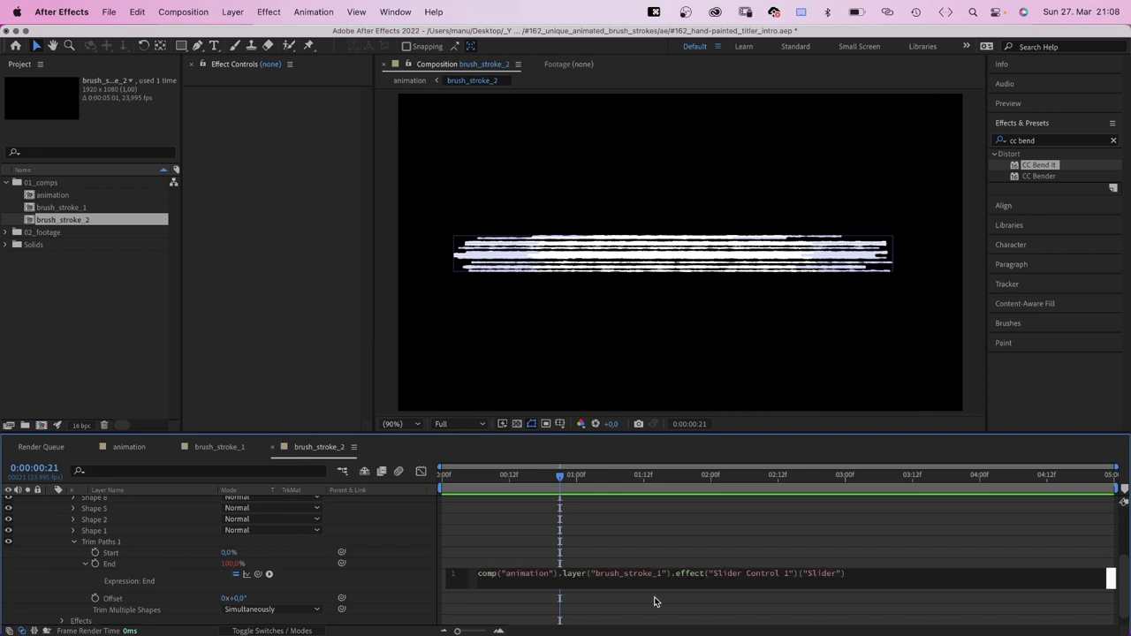
pyautogui.write('2')
pyautogui.click(742, 615)
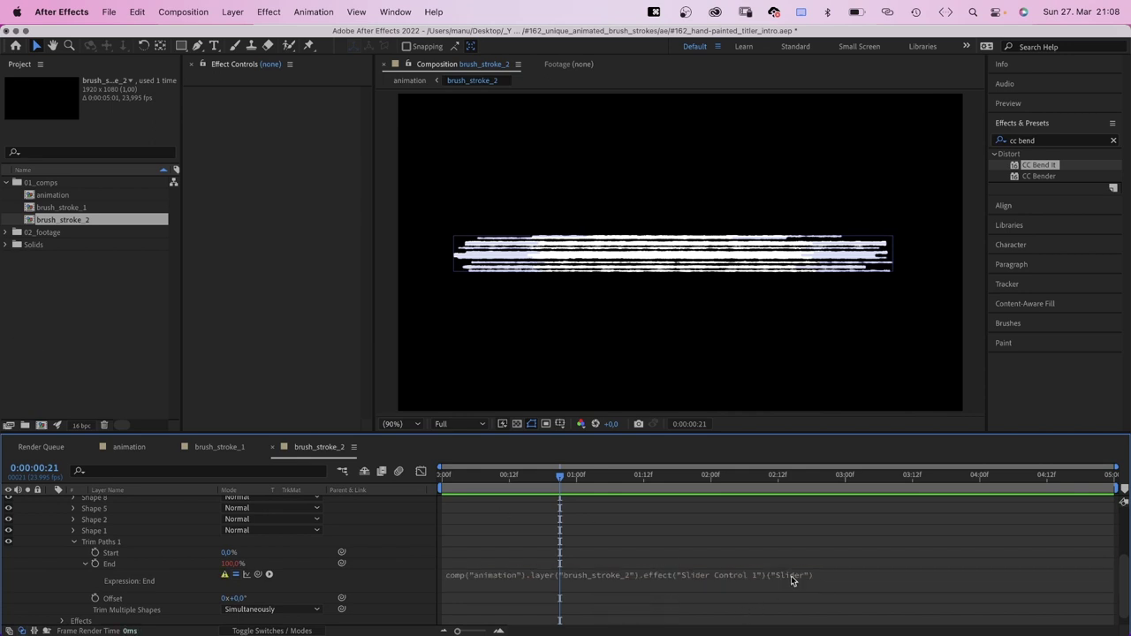
pyautogui.click(756, 576)
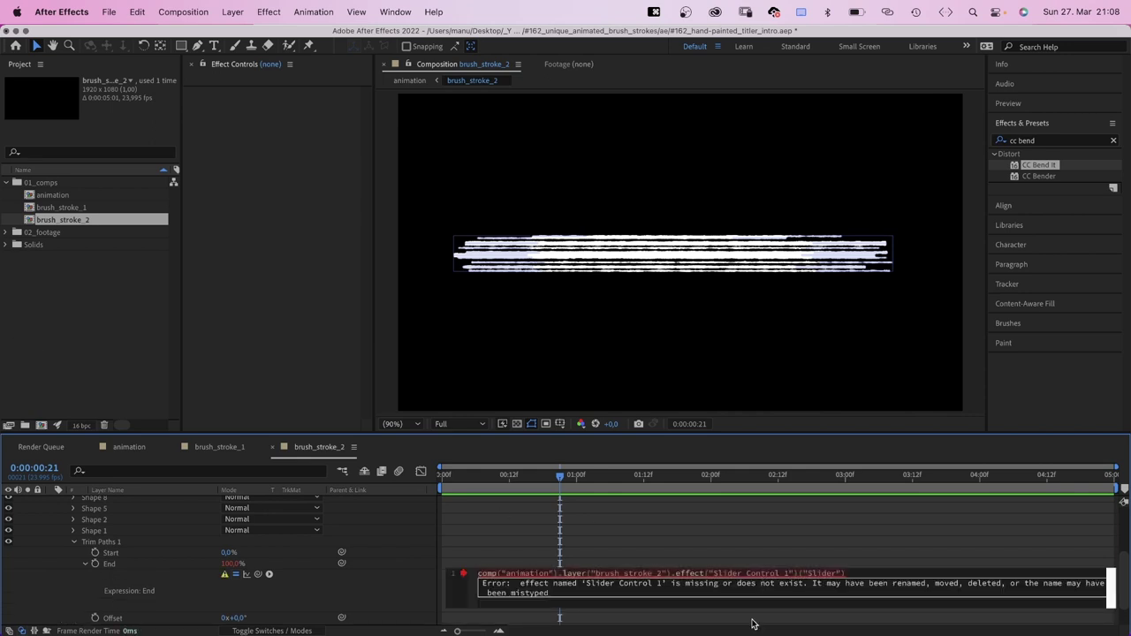
pyautogui.press('BackSpace')
pyautogui.write('2')
pyautogui.click(79, 598)
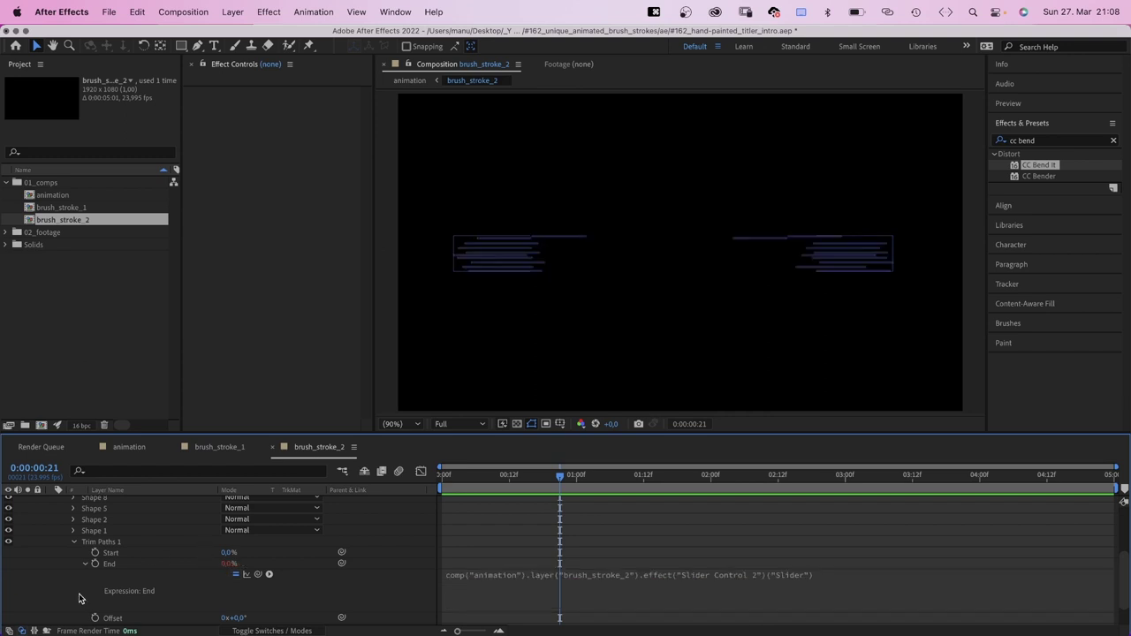
pyautogui.click(74, 543)
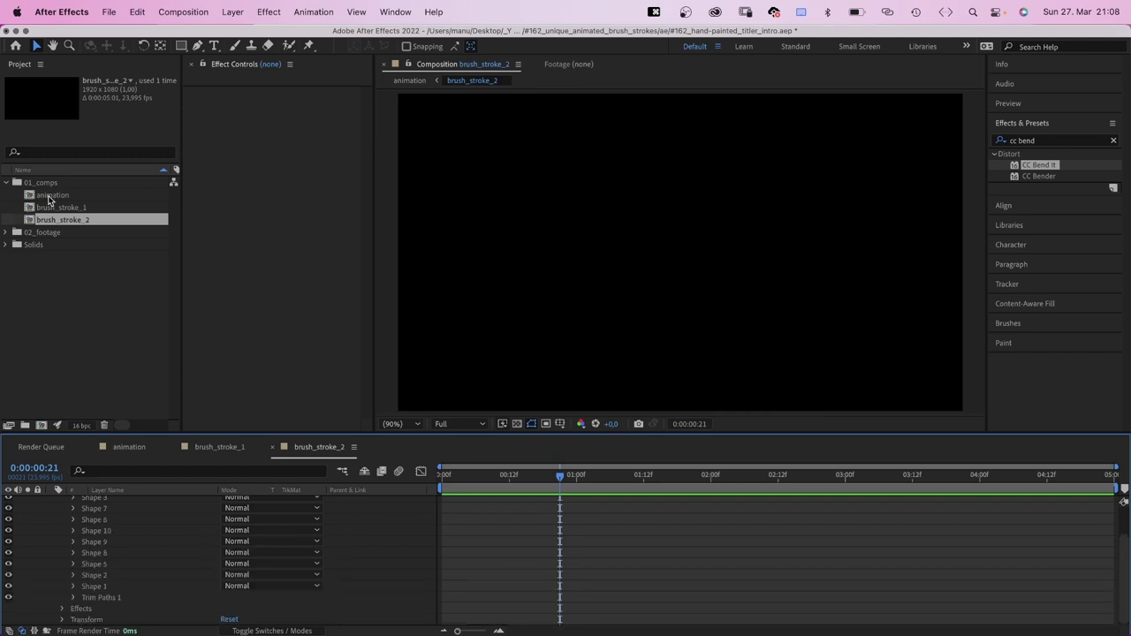
# - Return to the animation composition and preview the separately driven strokes from the start
pyautogui.doubleClick(49, 195)
pyautogui.moveTo(483, 490); pyautogui.dragTo(432, 498)
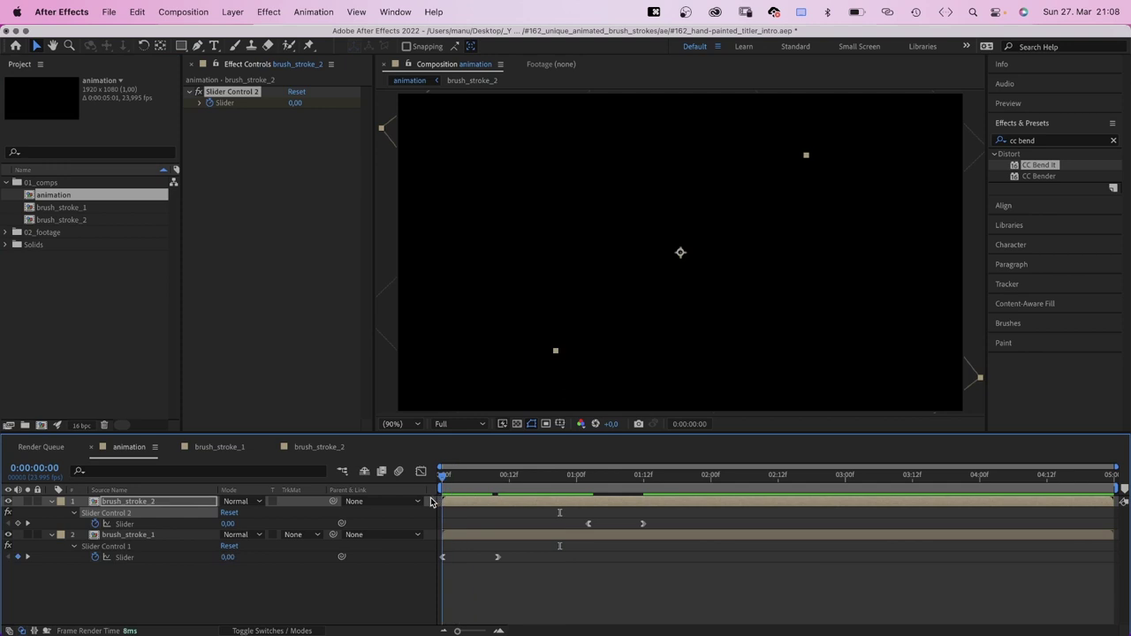
pyautogui.press('space')
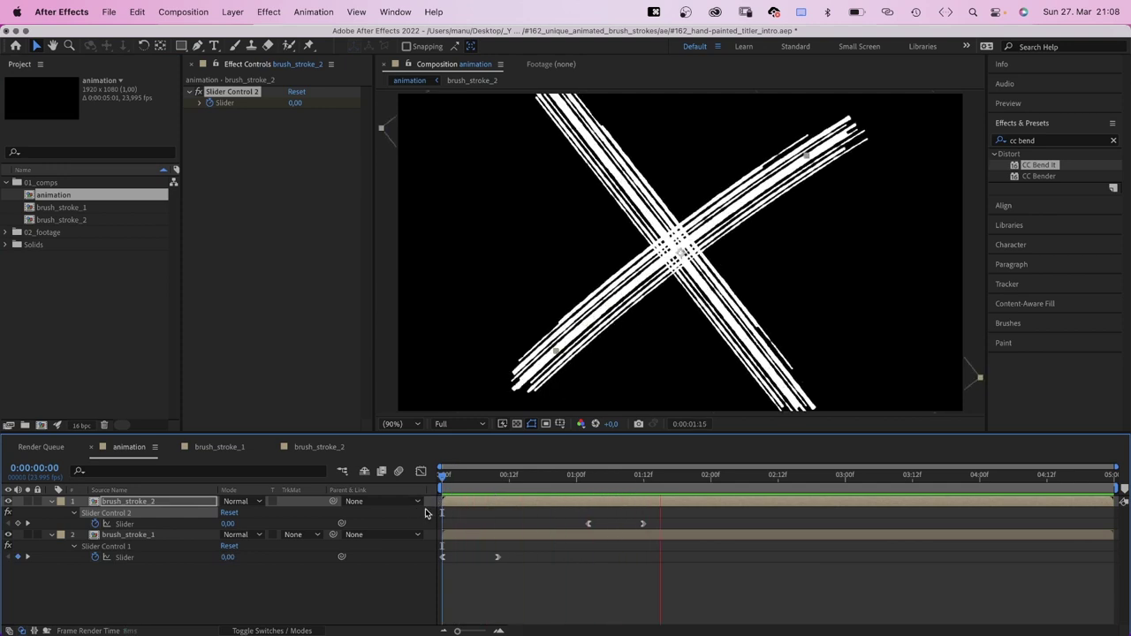
pyautogui.press('space')
# - Try shifting the whole brush_stroke_2 layer about 12 frames earlier, preview it, and undo the shift
pyautogui.moveTo(591, 502); pyautogui.dragTo(442, 486)
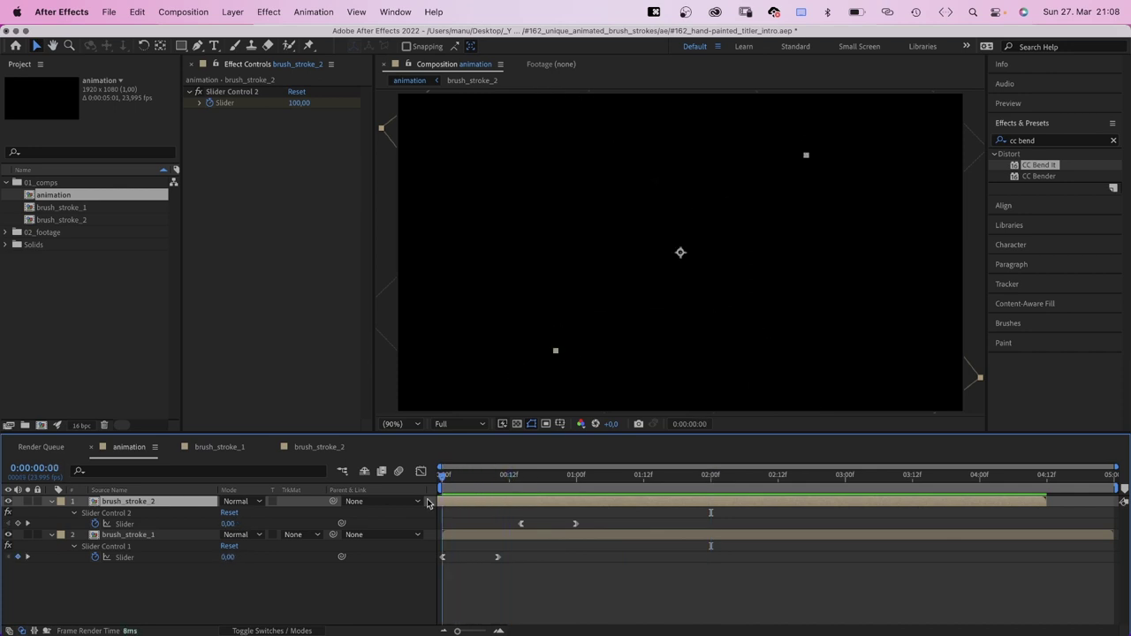
pyautogui.press('space')
pyautogui.press('space')
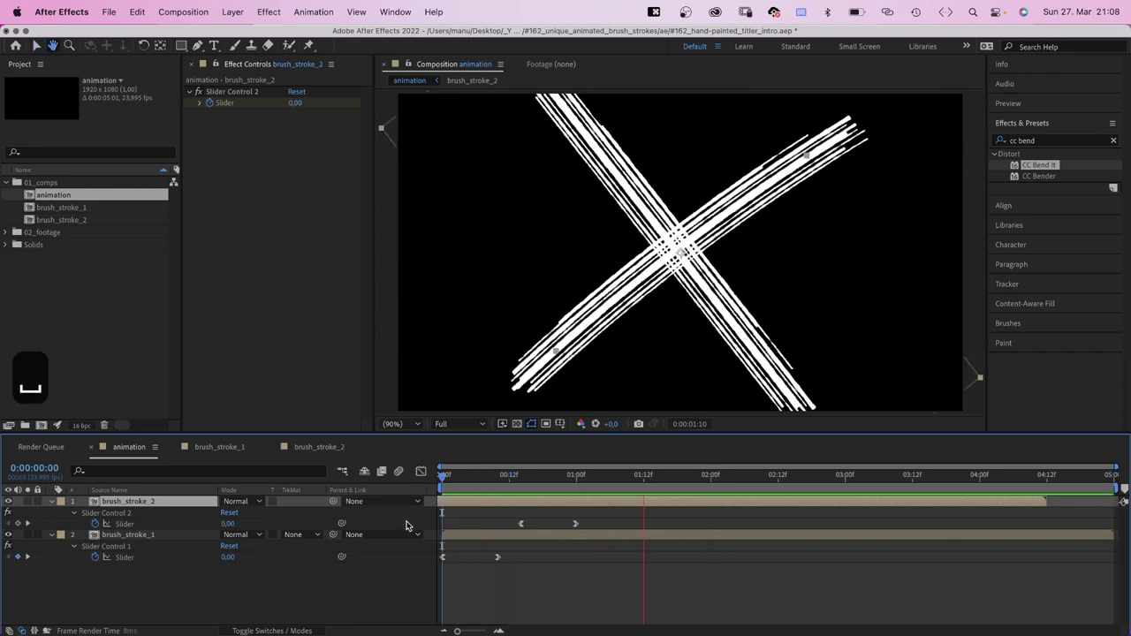
pyautogui.press('super+z')
# - Move both Slider Control 2 keyframes earlier so brush_stroke_2 starts where brush_stroke_1's animation ends, and preview from the start
pyautogui.moveTo(665, 519); pyautogui.dragTo(501, 542)
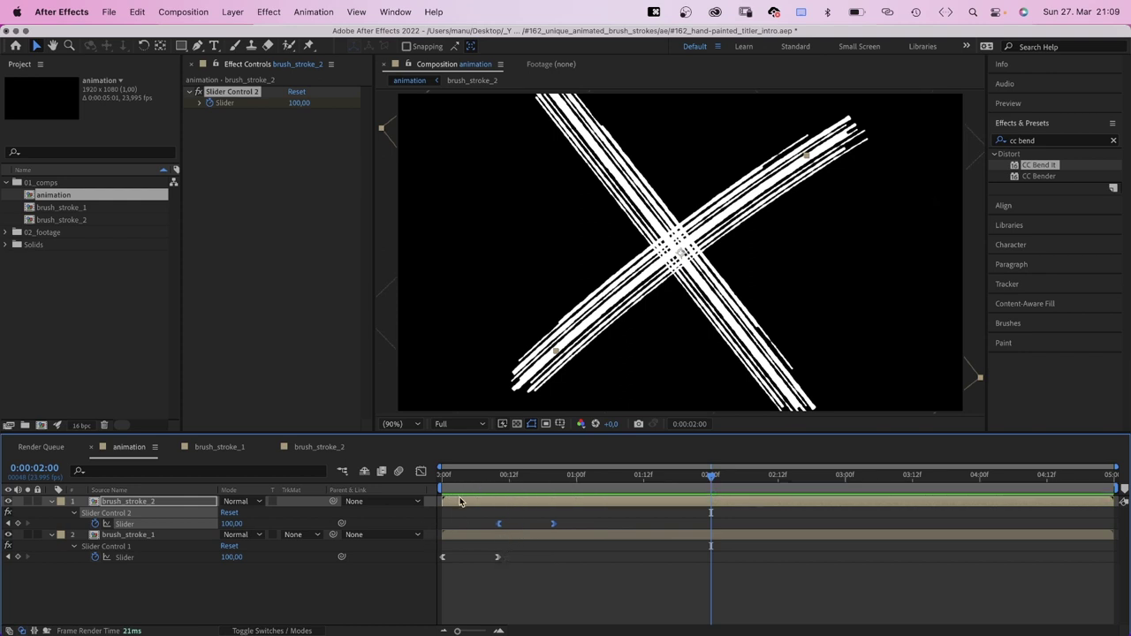
pyautogui.moveTo(467, 483); pyautogui.dragTo(433, 485)
pyautogui.press('space')
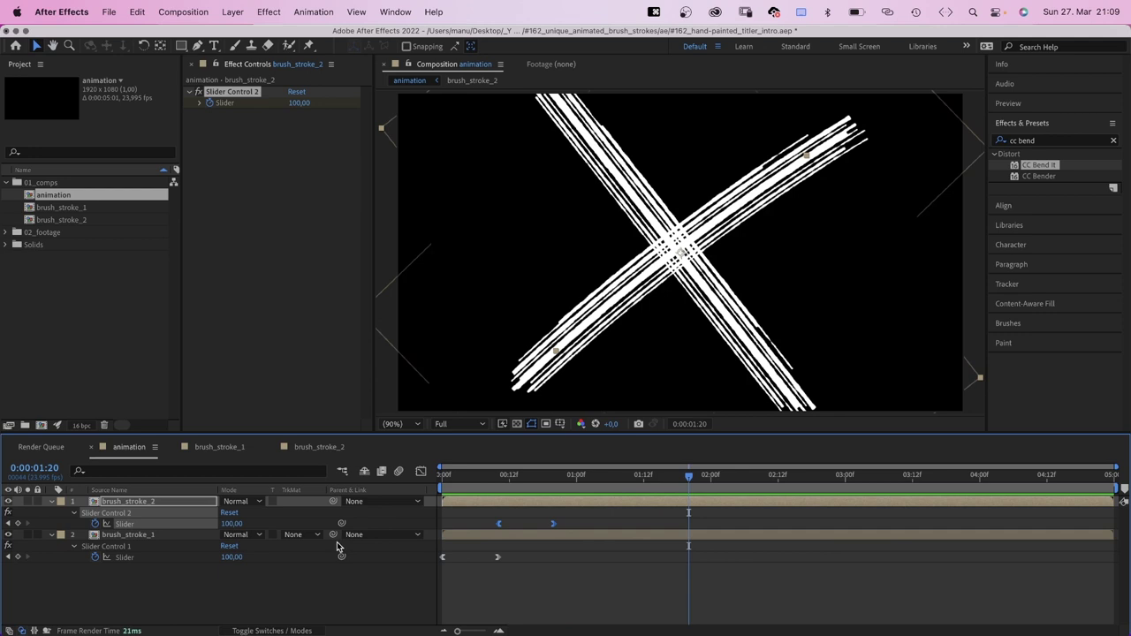
# - Apply the Fill effect to brush_stroke_2 and set its color to magenta
pyautogui.click(1048, 143)
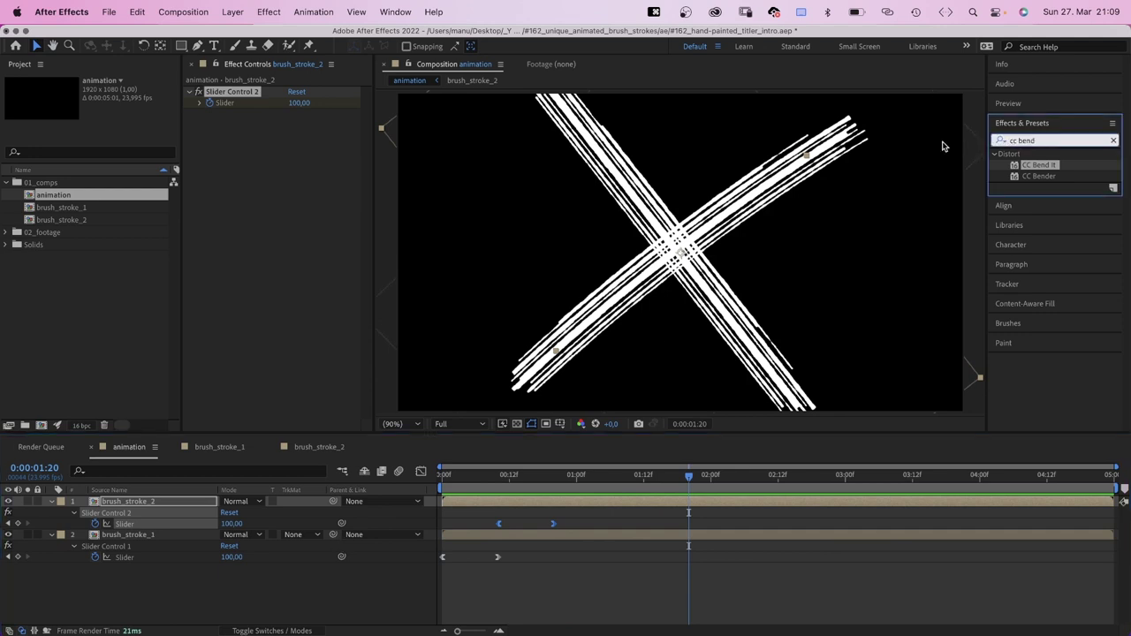
pyautogui.write('fill')
pyautogui.click(1014, 222)
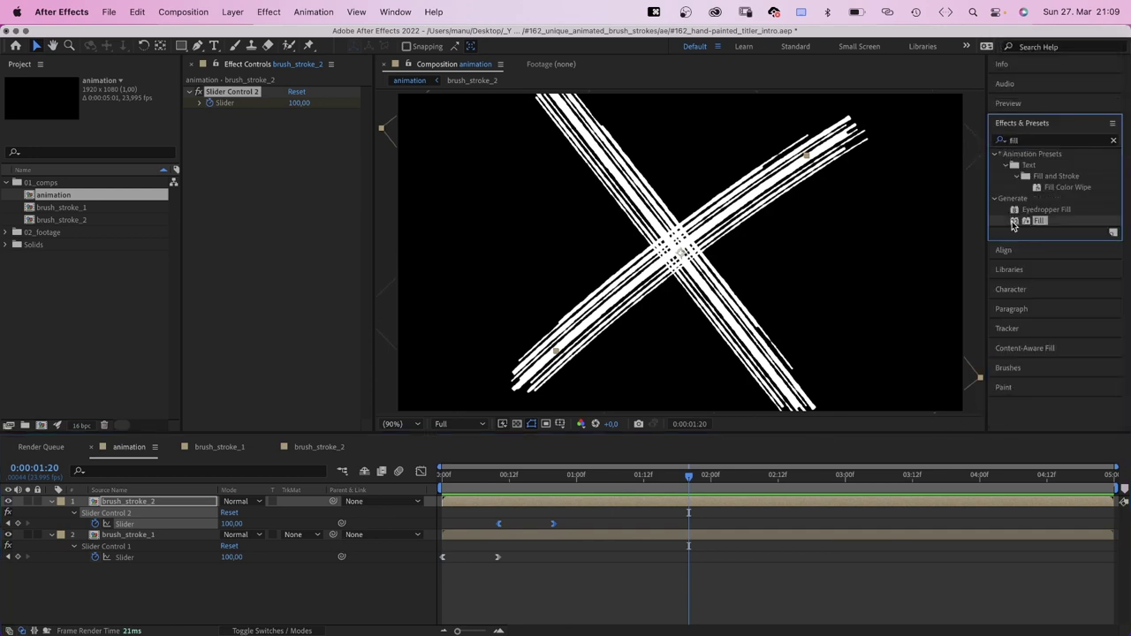
pyautogui.moveTo(1014, 223); pyautogui.dragTo(313, 246)
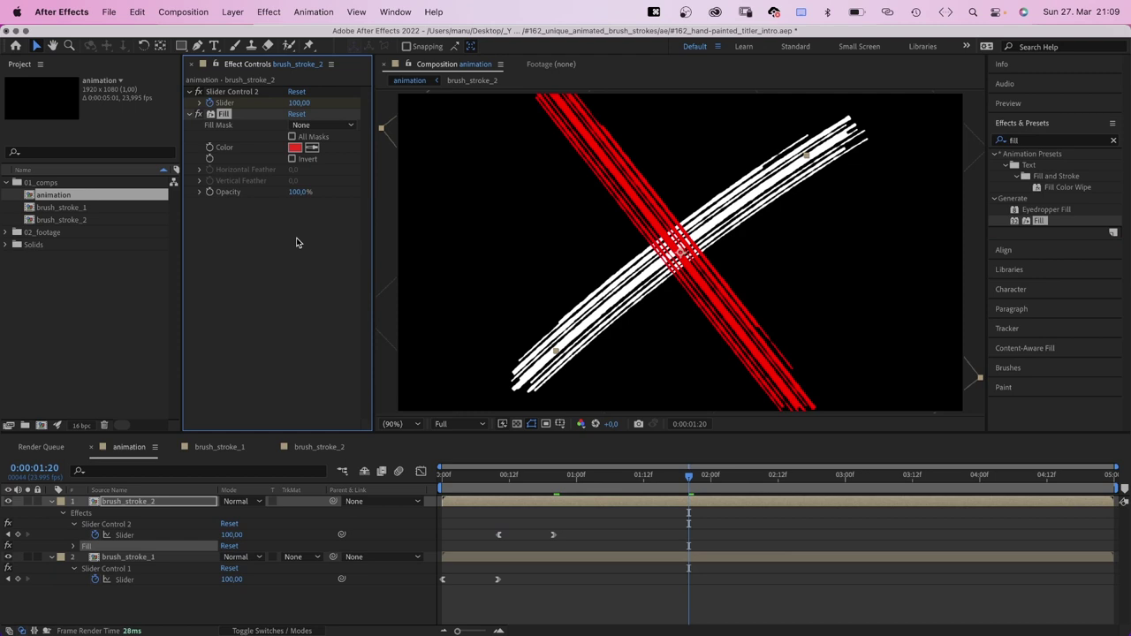
pyautogui.click(295, 149)
pyautogui.click(564, 260)
pyautogui.click(696, 130)
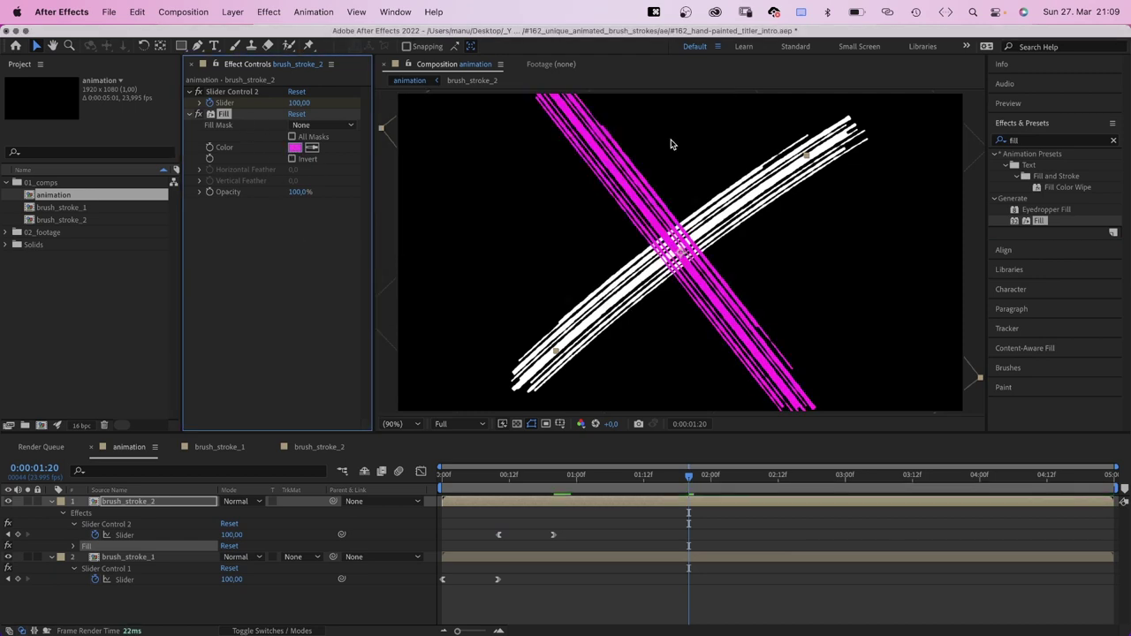
# - Apply Gradient Ramp to brush_stroke_1, with the ramp running from the stroke's upper-right end to its lower-left end
pyautogui.click(148, 558)
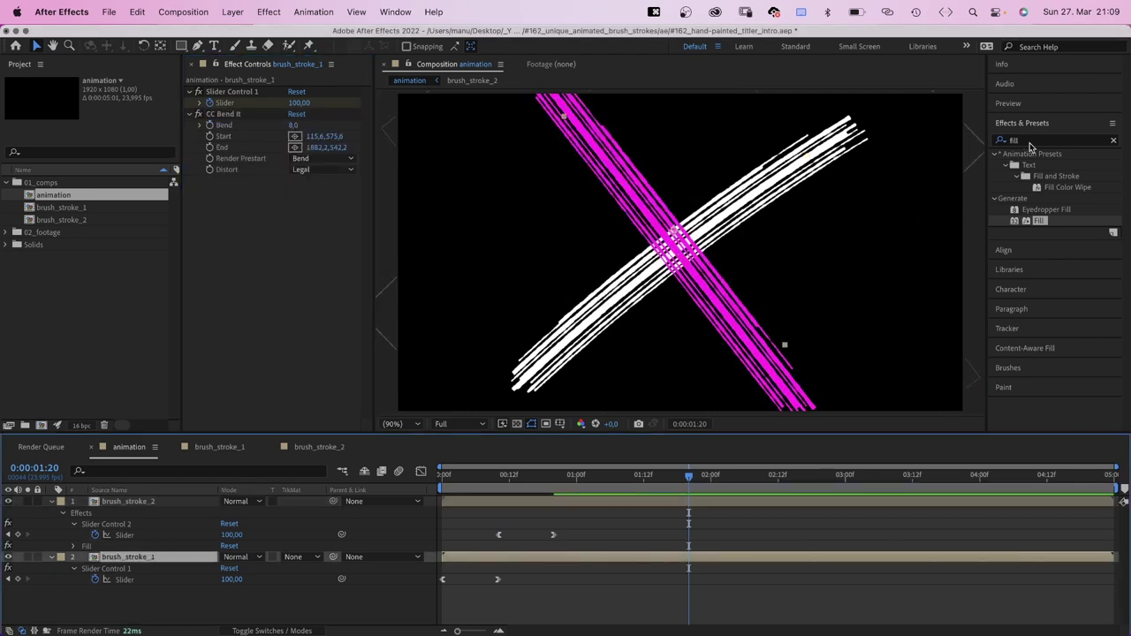
pyautogui.click(1029, 141)
pyautogui.write('gradient')
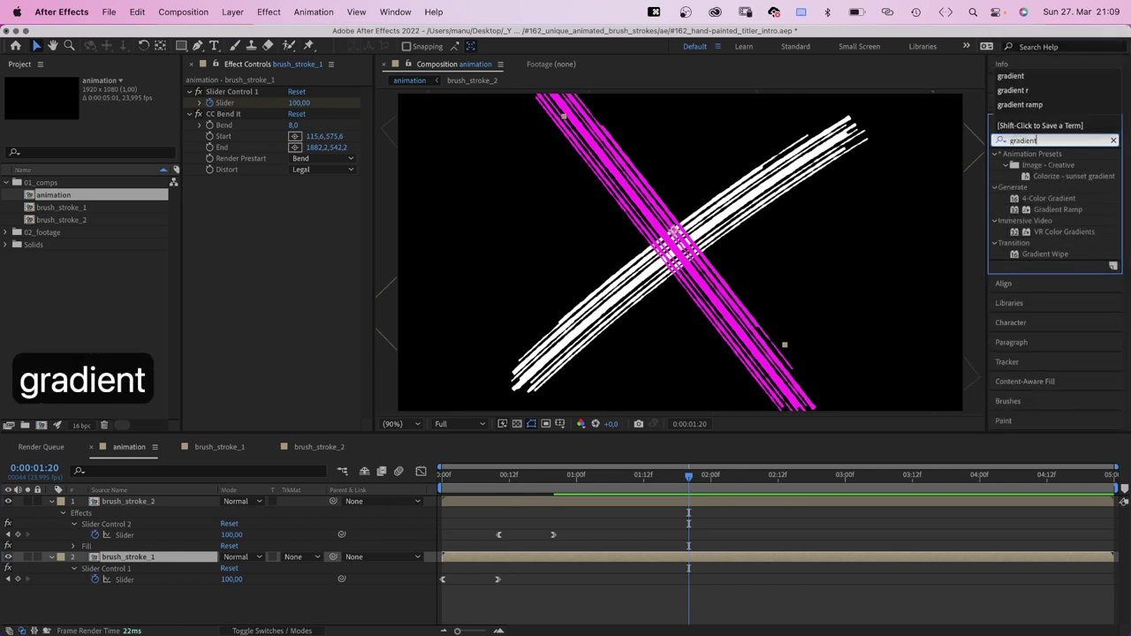
pyautogui.moveTo(1014, 215); pyautogui.dragTo(424, 310)
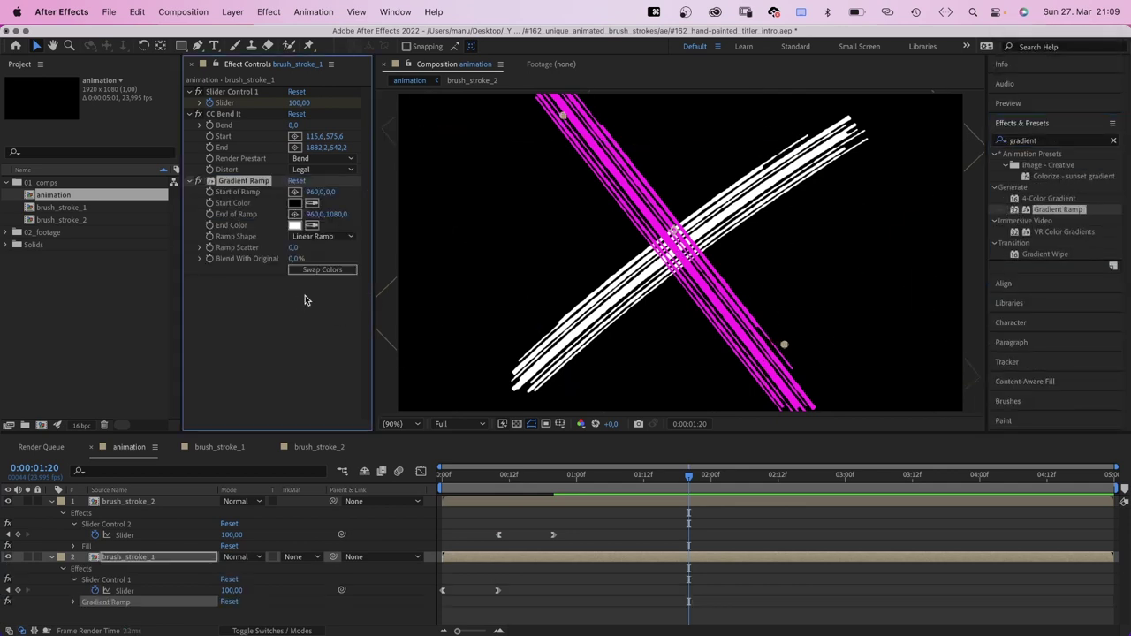
pyautogui.click(869, 123)
pyautogui.click(295, 214)
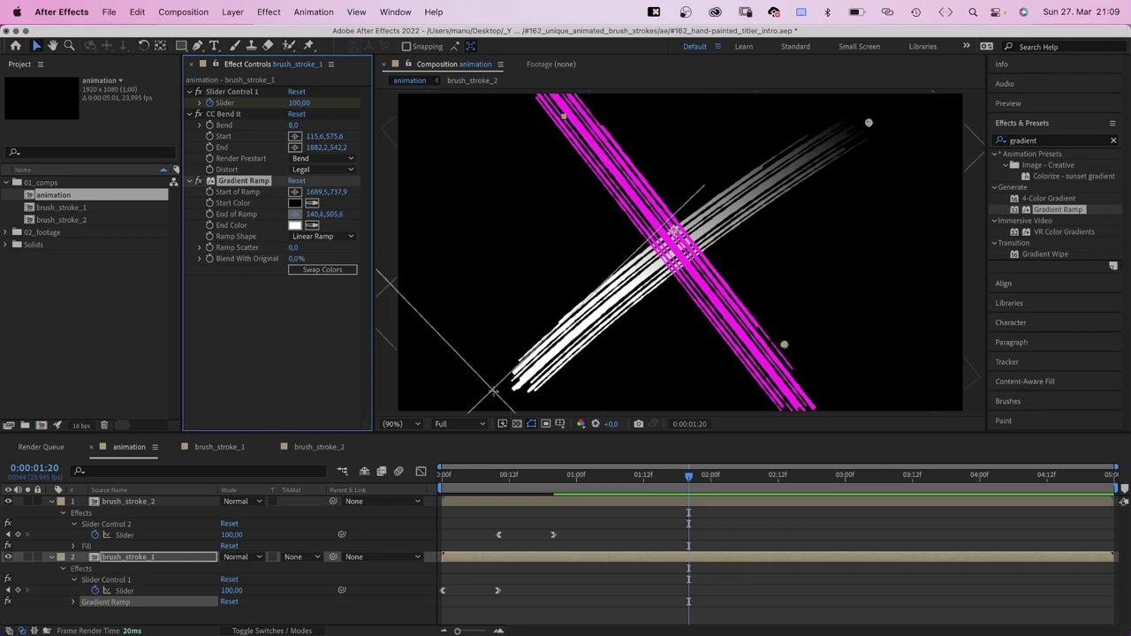
pyautogui.click(505, 393)
# - Set the Gradient Ramp start color to bright blue and the end color to darker blue, and preview the colored strokes
pyautogui.click(296, 203)
pyautogui.click(568, 236)
pyautogui.click(696, 129)
pyautogui.moveTo(567, 236); pyautogui.dragTo(592, 294)
pyautogui.click(296, 224)
pyautogui.moveTo(536, 237); pyautogui.dragTo(512, 257)
pyautogui.click(696, 130)
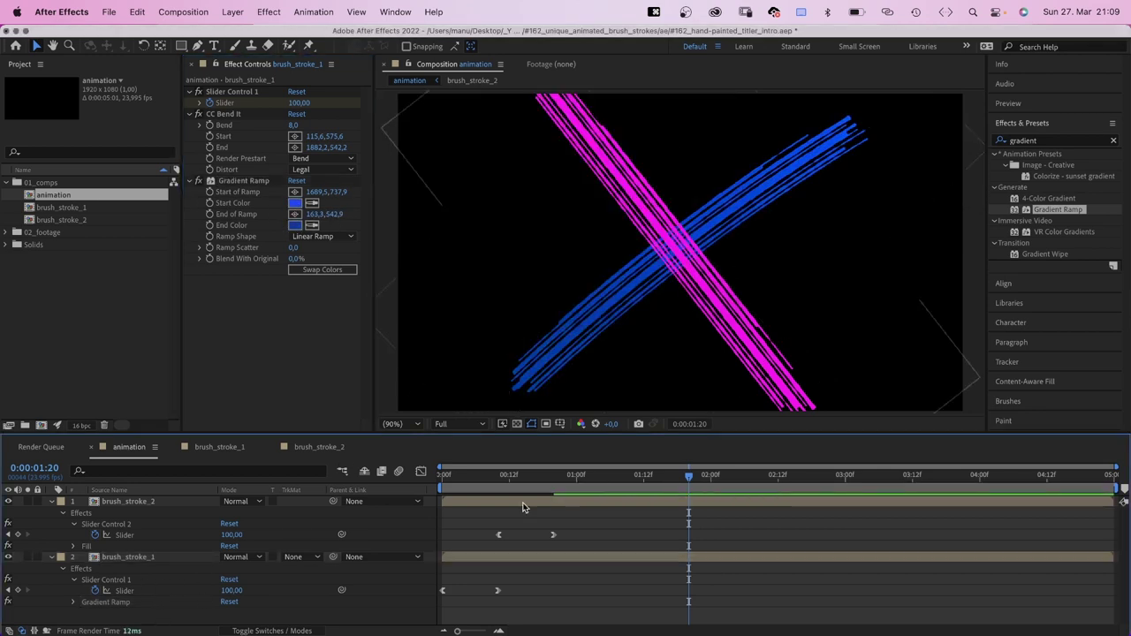
pyautogui.moveTo(671, 480); pyautogui.dragTo(403, 513)
pyautogui.press('space')
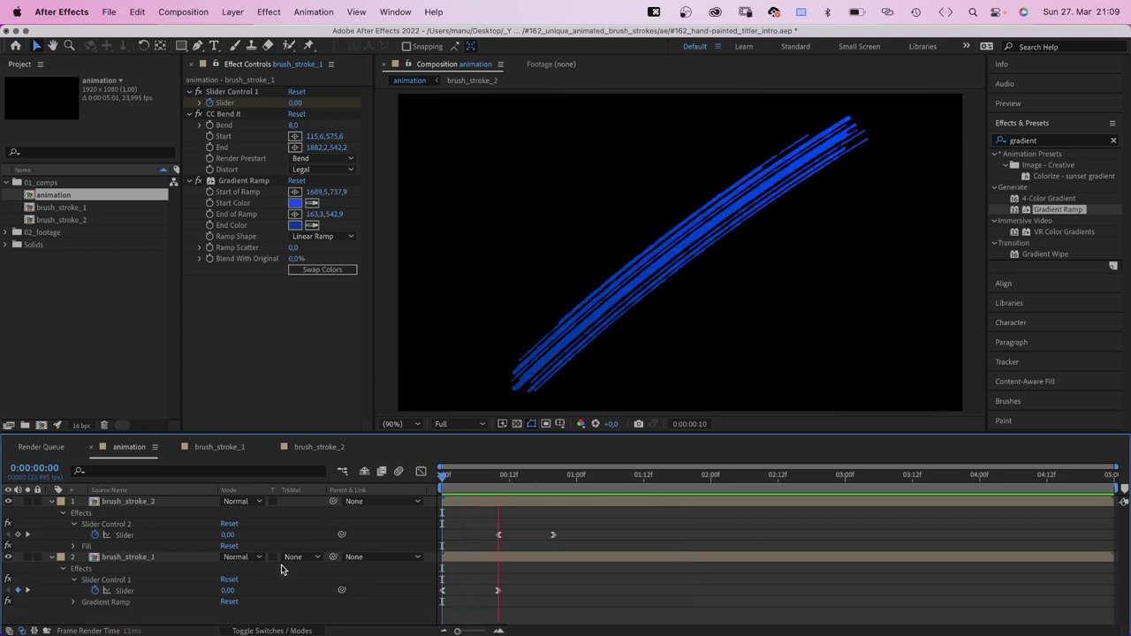
# - Duplicate the brush_stroke_2 composition as brush_stroke_3 and add the copy as the top layer of the animation composition
pyautogui.click(66, 220)
pyautogui.press('super+d')
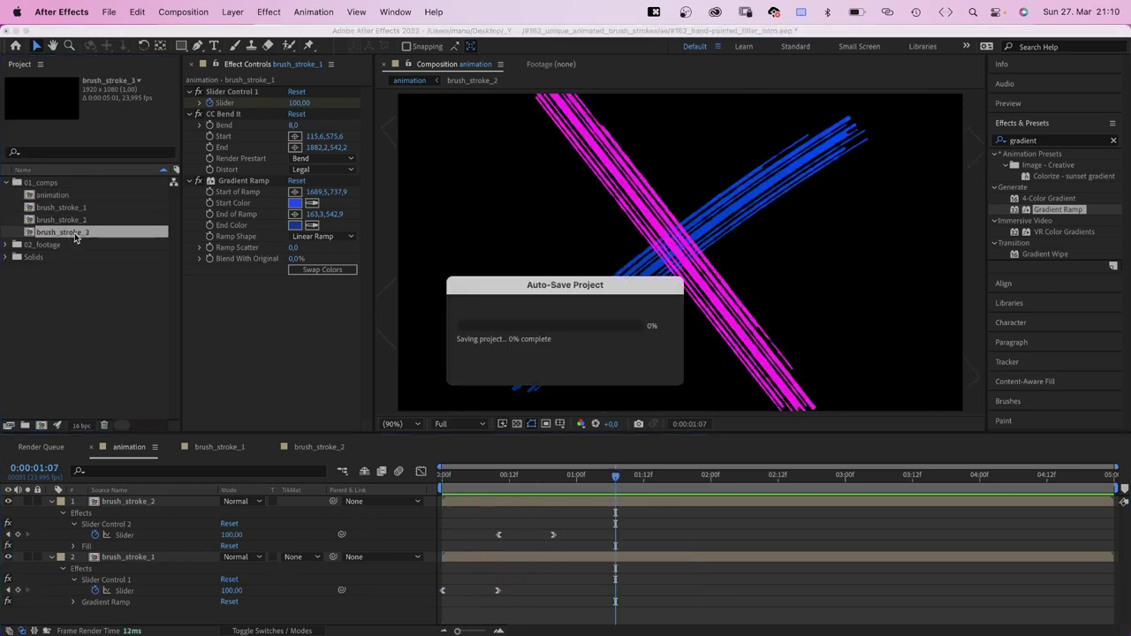
pyautogui.moveTo(143, 492); pyautogui.dragTo(134, 500)
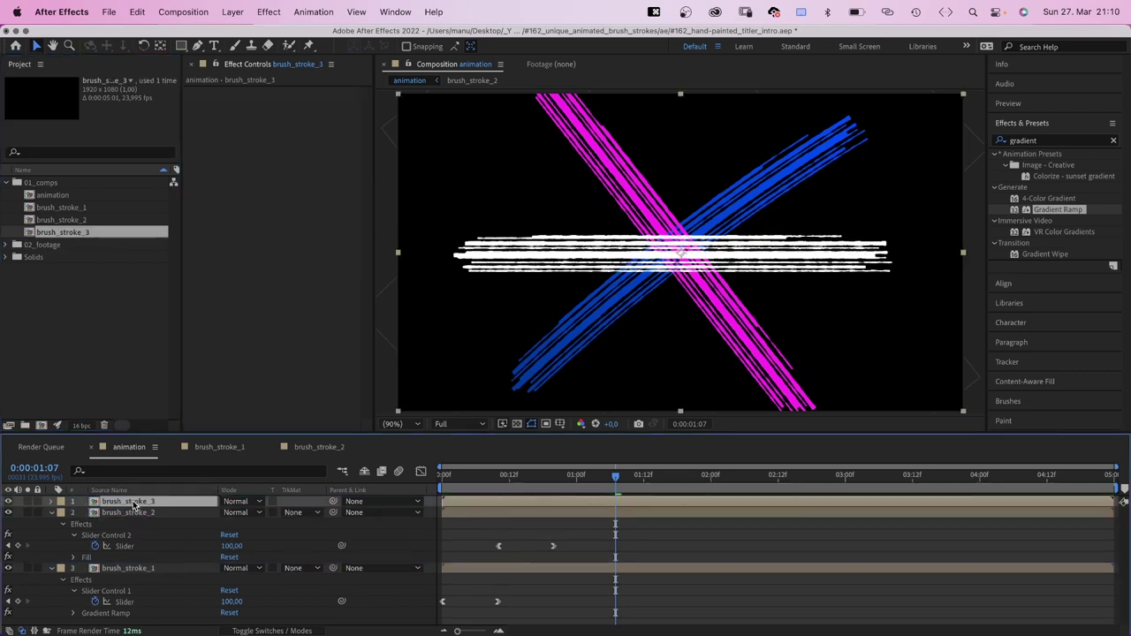
# - Copy Slider Control 2 with its keyframes from brush_stroke_2 to the brush_stroke_3 layer and rename the copy Slider Control 3
pyautogui.click(136, 511)
pyautogui.click(236, 96)
pyautogui.press('super+c')
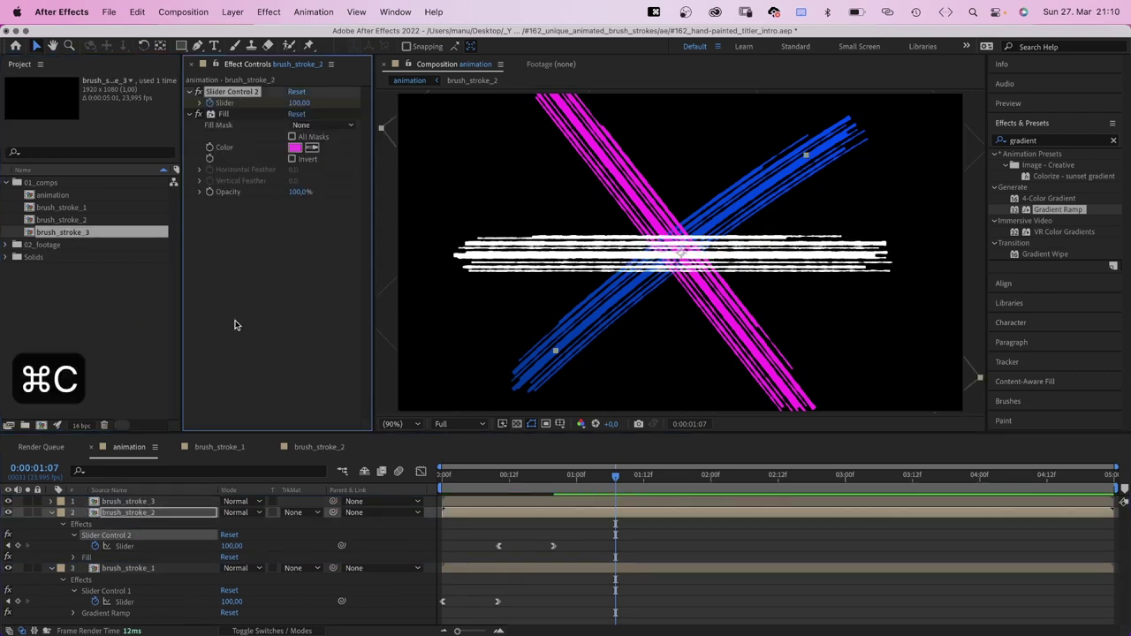
pyautogui.click(127, 503)
pyautogui.press('super+v')
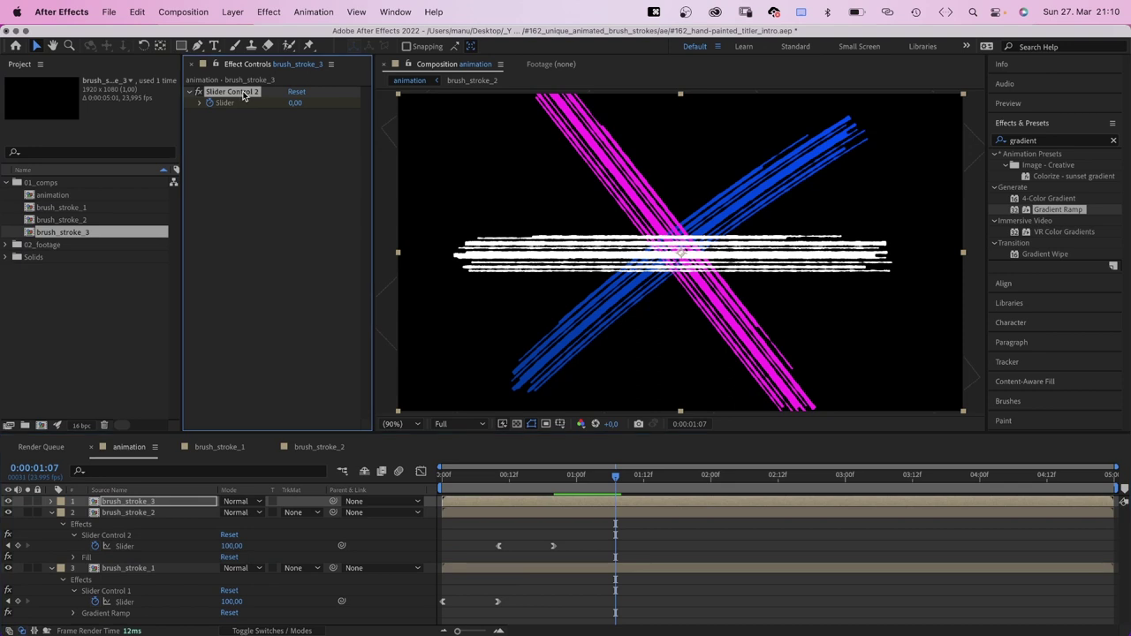
pyautogui.press('Return')
pyautogui.press('Right')
pyautogui.press('BackSpace')
pyautogui.write('3')
pyautogui.press('Return')
# - In the brush_stroke_3 composition, edit the Trim Paths End expression to reference layer brush_stroke_3 and Slider Control 3
pyautogui.doubleClick(125, 502)
pyautogui.moveTo(1121, 526); pyautogui.dragTo(1121, 557)
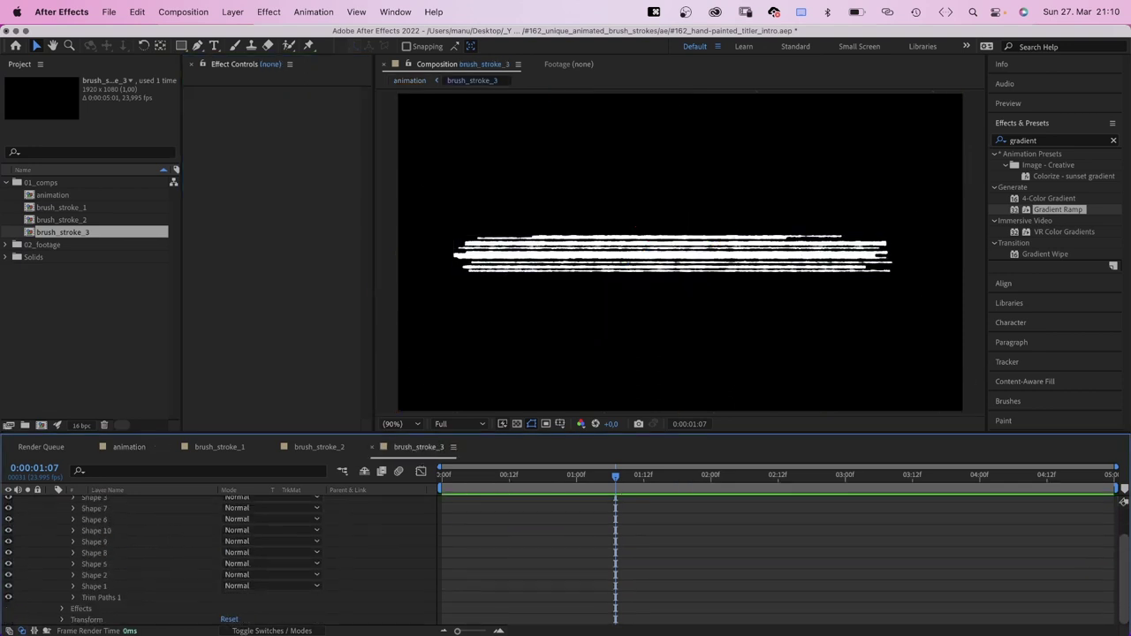
pyautogui.click(72, 598)
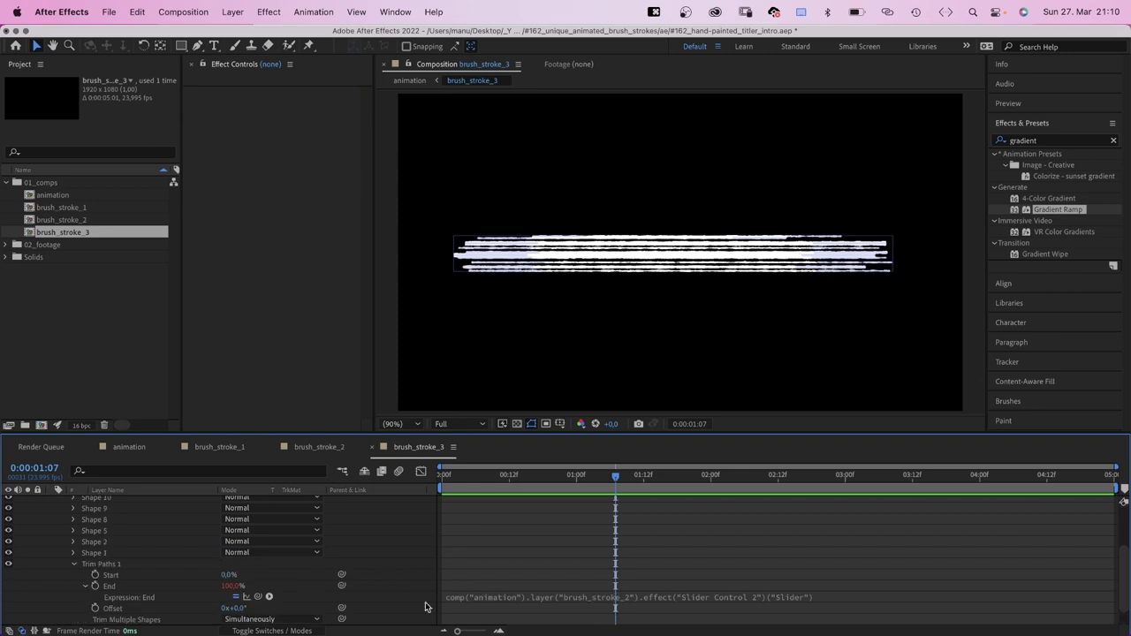
pyautogui.click(597, 601)
pyautogui.press('BackSpace')
pyautogui.write('3')
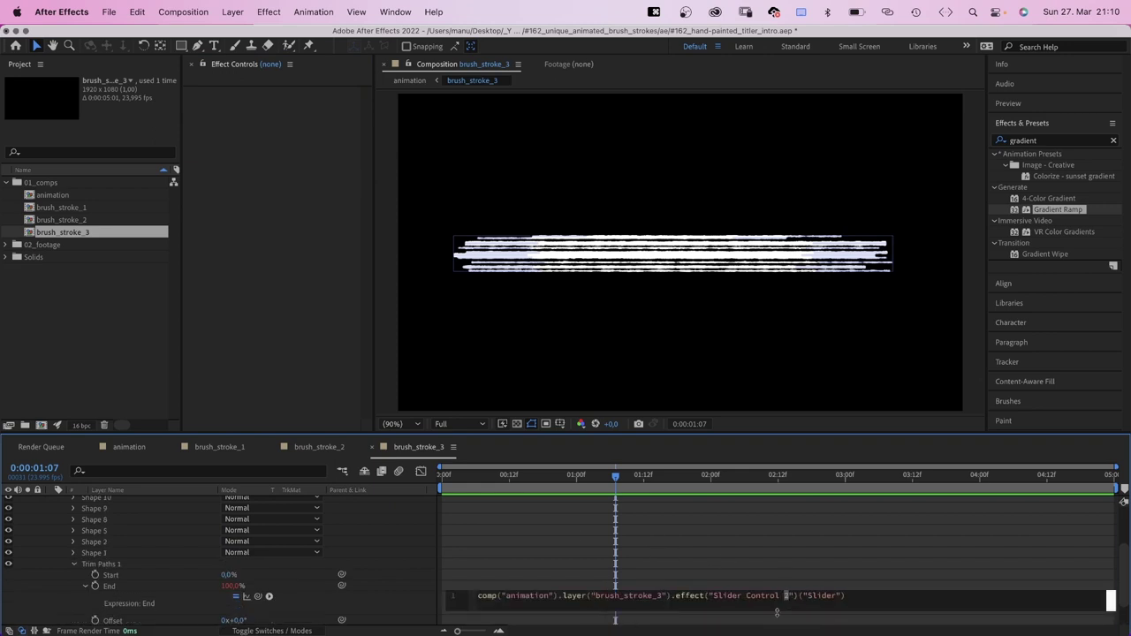
pyautogui.write('3')
pyautogui.click(71, 608)
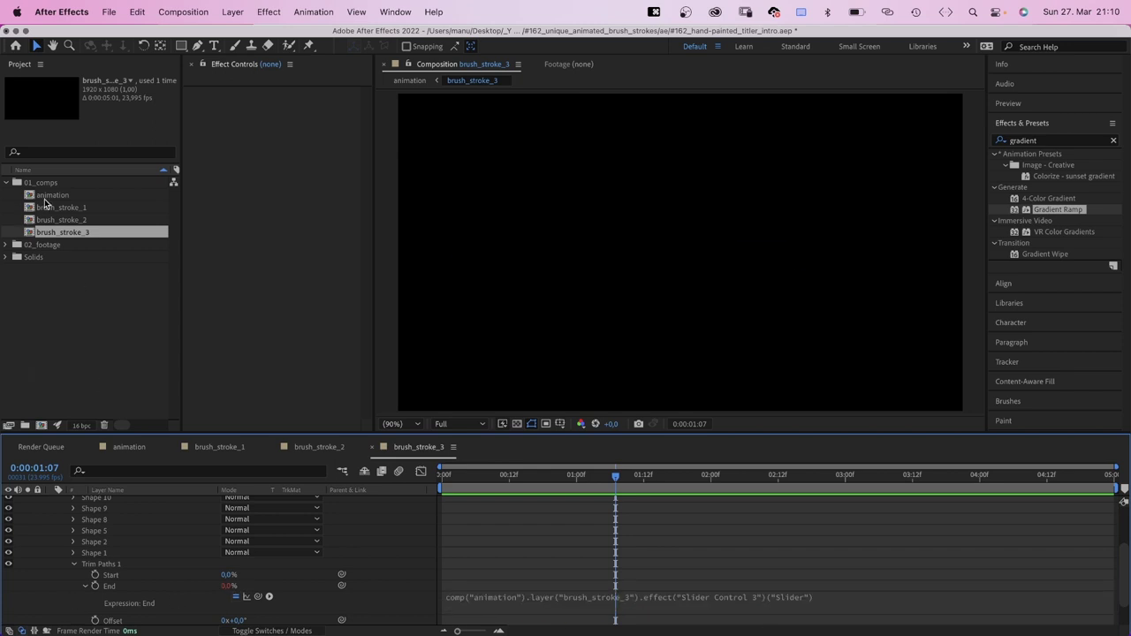
# - Return to the animation composition, reveal brush_stroke_3's keyframes, and set the current time to 0:00:01:19
pyautogui.doubleClick(44, 196)
pyautogui.click(518, 509)
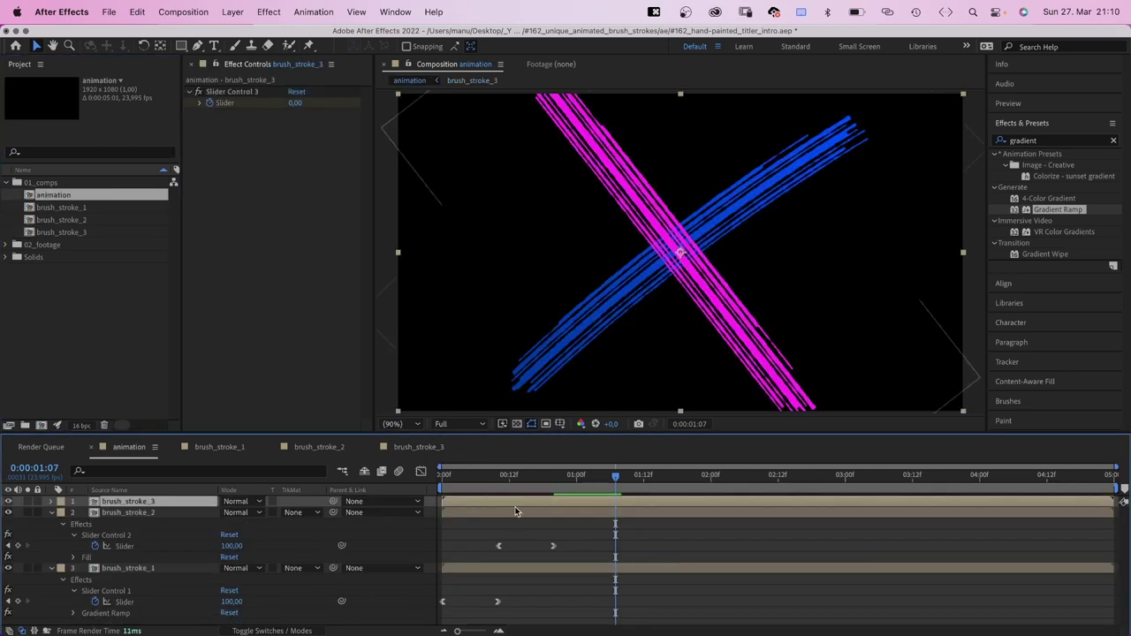
pyautogui.press('u')
pyautogui.moveTo(616, 478); pyautogui.dragTo(682, 480)
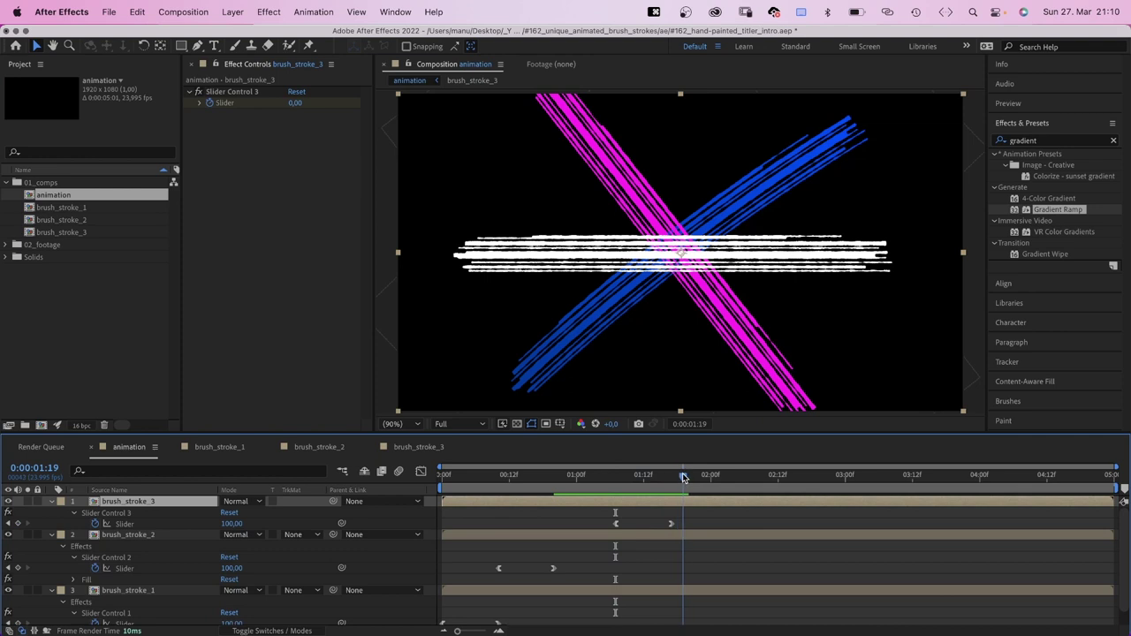
# - Place six Puppet pins along the white brush_stroke_3 from its left end to its right end and reveal their position keyframes
pyautogui.click(309, 47)
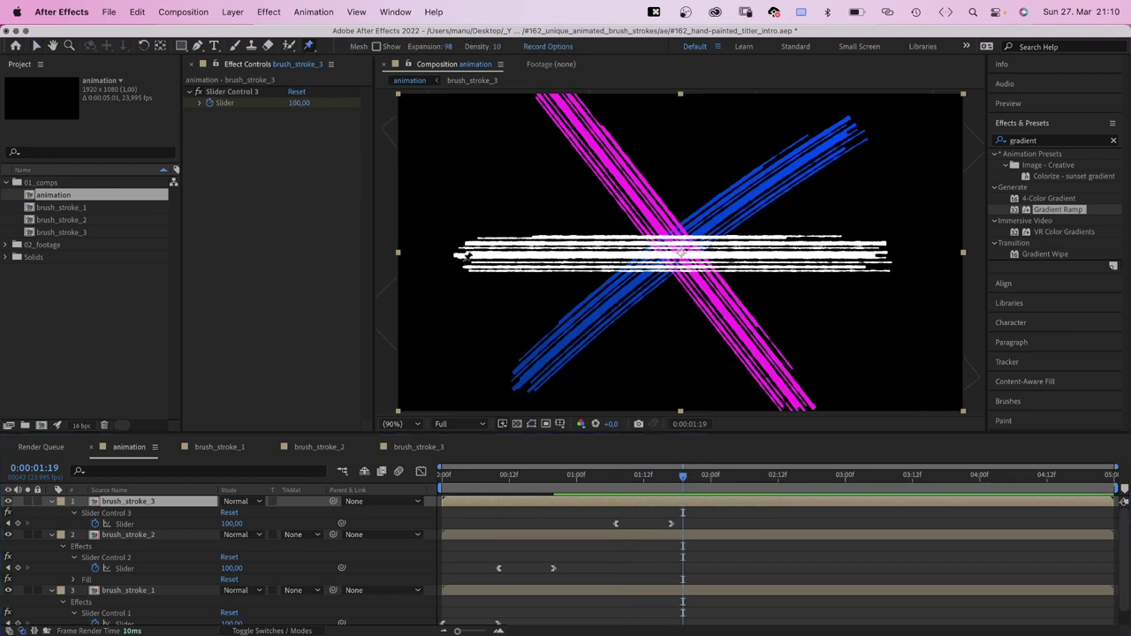
pyautogui.click(457, 255)
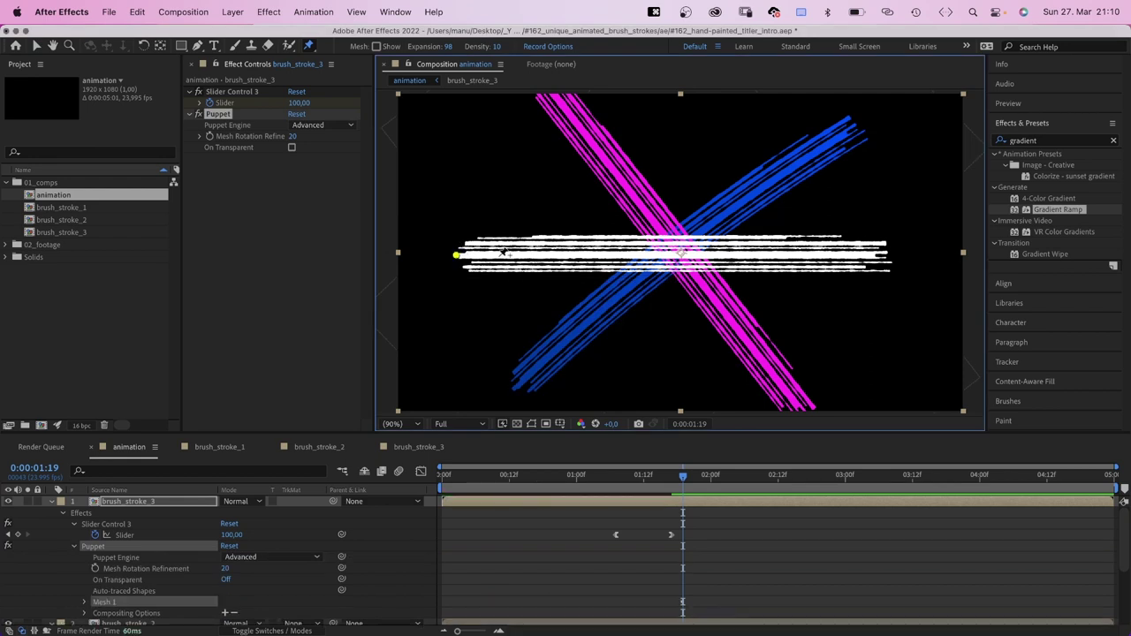
pyautogui.click(540, 256)
pyautogui.click(647, 257)
pyautogui.click(735, 256)
pyautogui.click(815, 257)
pyautogui.press('u')
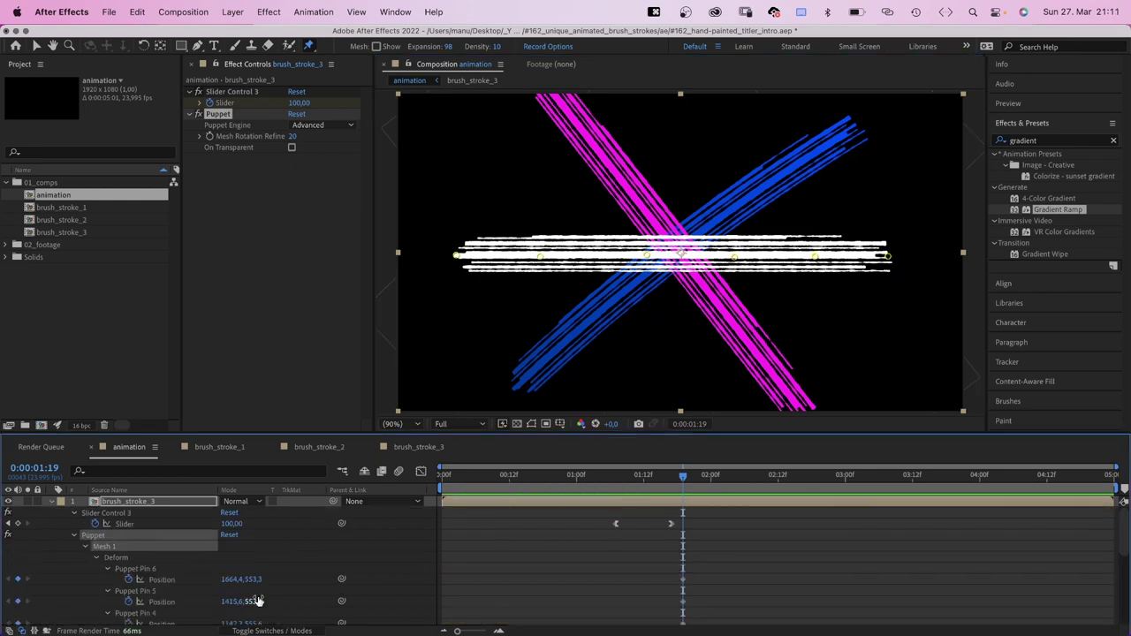
pyautogui.moveTo(1124, 525)
pyautogui.mouseDown()
pyautogui.moveTo(1126, 561)
pyautogui.moveTo(1126, 526)
pyautogui.mouseUp()
# - Reposition the puppet pins to bend the white stroke into a rounded loop with an opening at its top
pyautogui.moveTo(457, 257)
pyautogui.mouseDown()
pyautogui.moveTo(520, 194)
pyautogui.moveTo(560, 180)
pyautogui.mouseUp()
pyautogui.moveTo(647, 256); pyautogui.dragTo(618, 288)
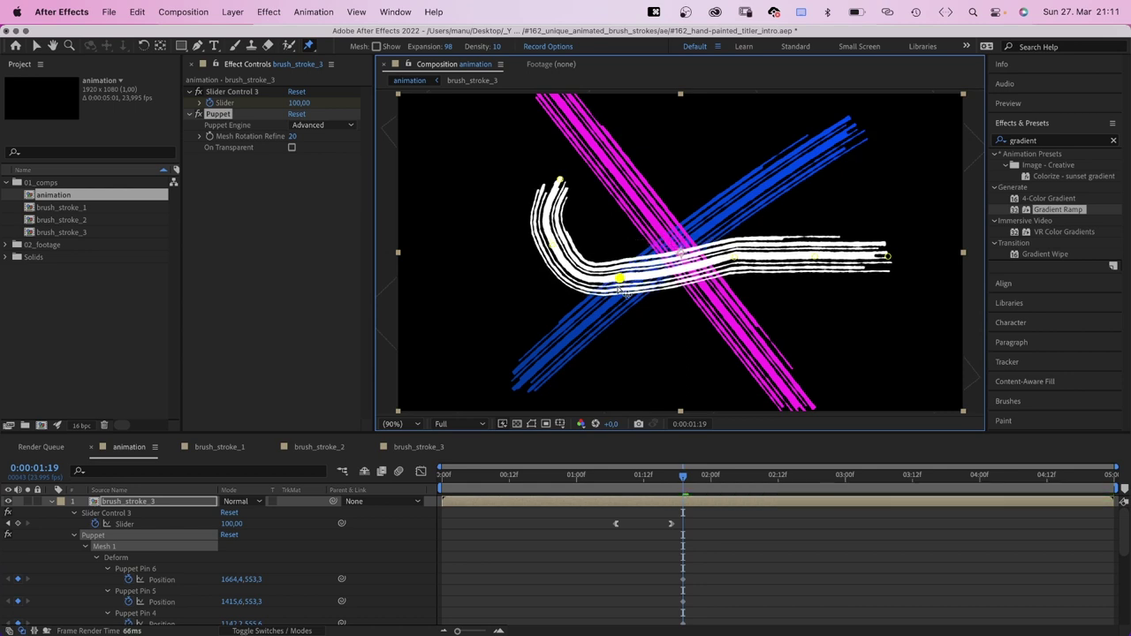
pyautogui.moveTo(734, 258); pyautogui.dragTo(661, 232)
pyautogui.moveTo(815, 256); pyautogui.dragTo(672, 176)
pyautogui.moveTo(888, 256); pyautogui.dragTo(602, 145)
pyautogui.moveTo(667, 234); pyautogui.dragTo(692, 246)
pyautogui.moveTo(620, 286); pyautogui.dragTo(630, 311)
# - Undo the last pin moves, refine the right and lower pins for a tighter loop, and preview the animation from the start
pyautogui.press('super+z')
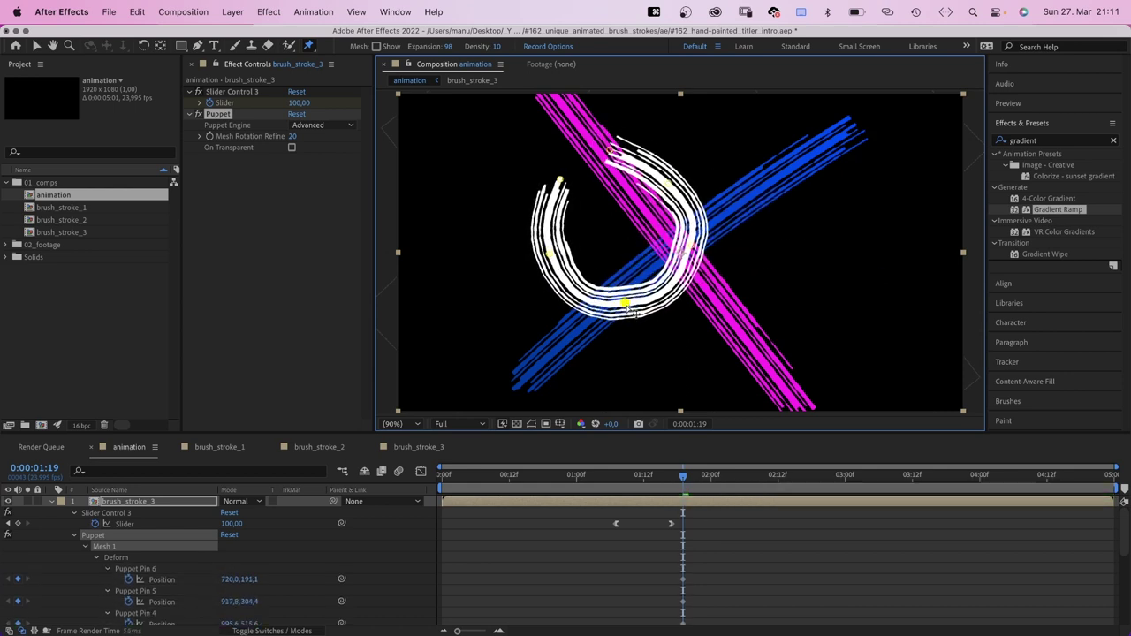
pyautogui.press('super+z')
pyautogui.moveTo(691, 245)
pyautogui.mouseDown()
pyautogui.moveTo(677, 230)
pyautogui.moveTo(679, 245)
pyautogui.mouseUp()
pyautogui.moveTo(668, 184); pyautogui.dragTo(653, 187)
pyautogui.moveTo(626, 303); pyautogui.dragTo(623, 299)
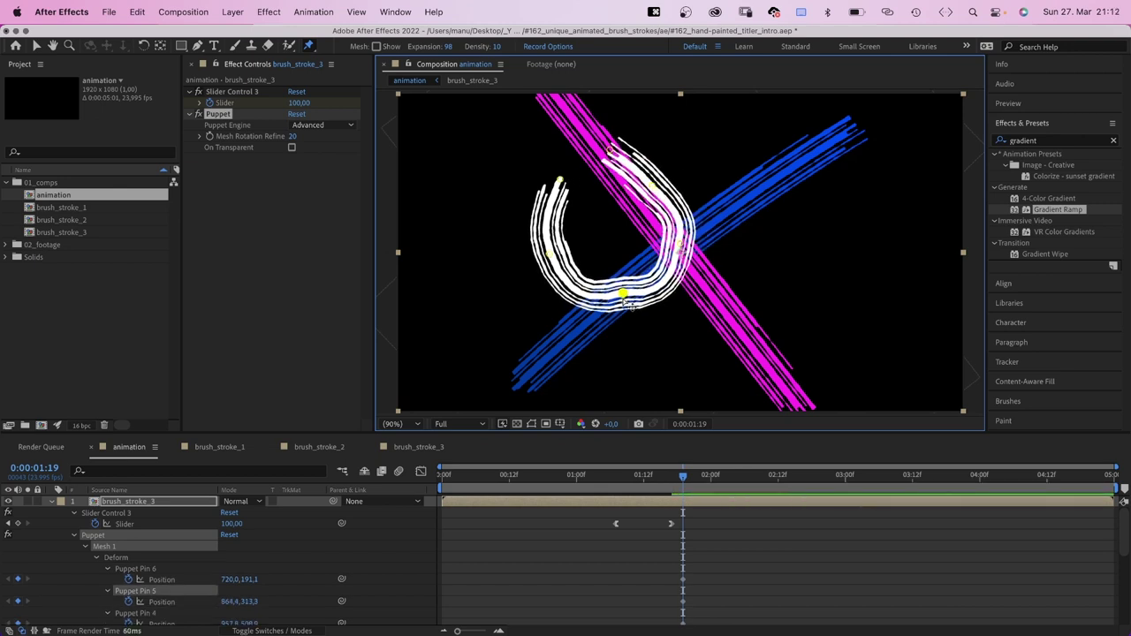
pyautogui.moveTo(680, 243); pyautogui.dragTo(687, 249)
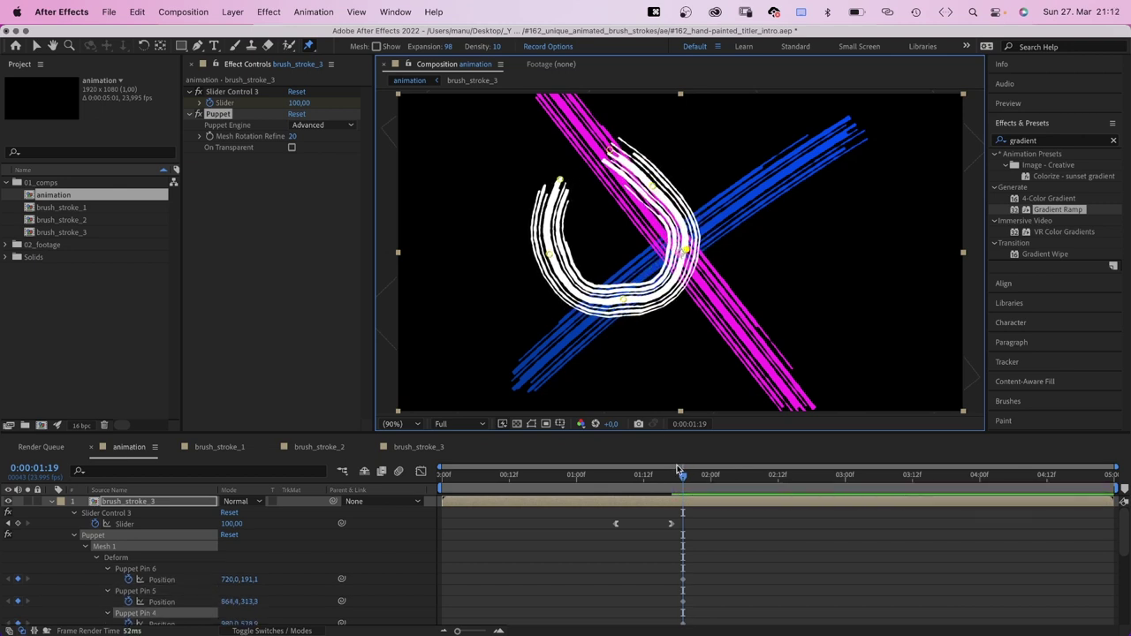
pyautogui.moveTo(678, 469); pyautogui.dragTo(442, 471)
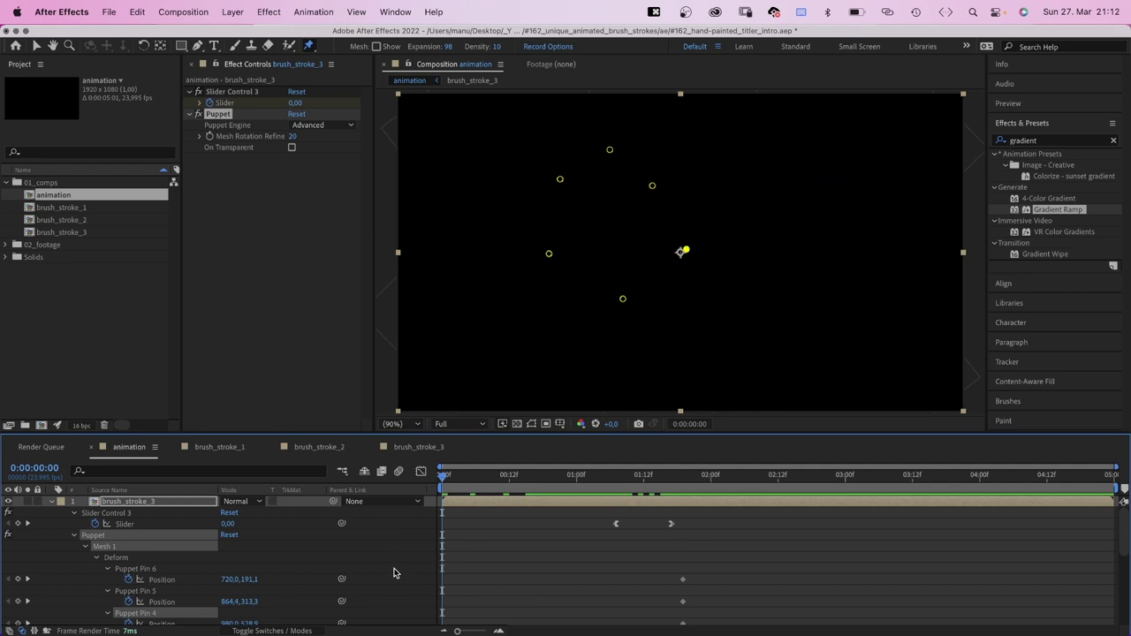
pyautogui.press('space')
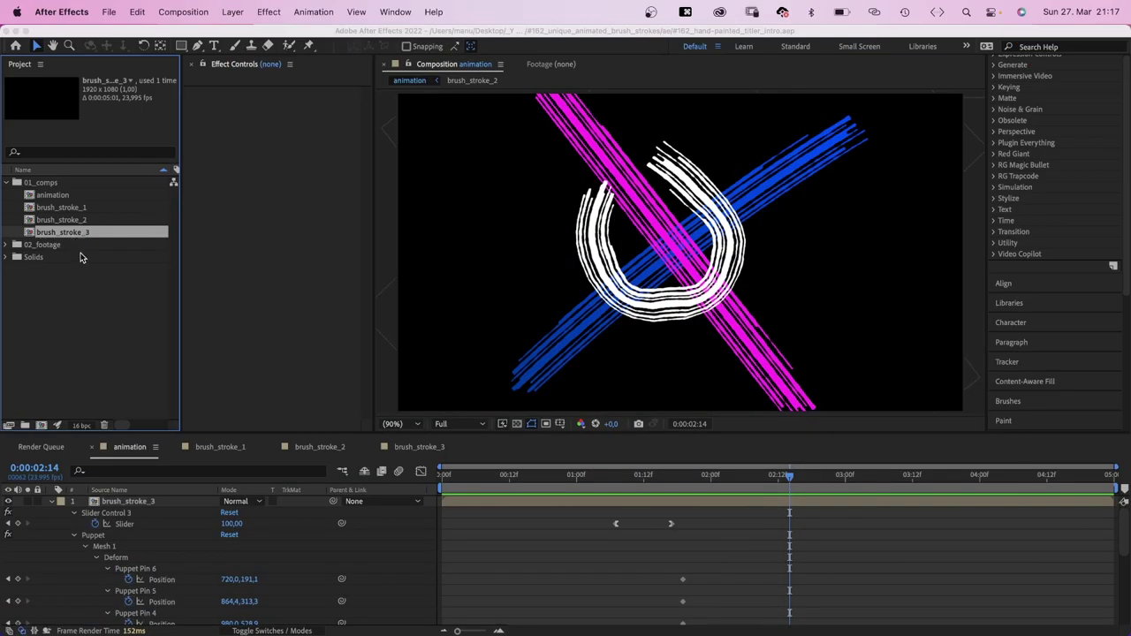
# - In the brush_stroke_2 composition, duplicate Shape 10, Shape 9, Shape 8 and Shape 5 and offset the copies slightly upward
pyautogui.click(73, 223)
pyautogui.click(85, 503)
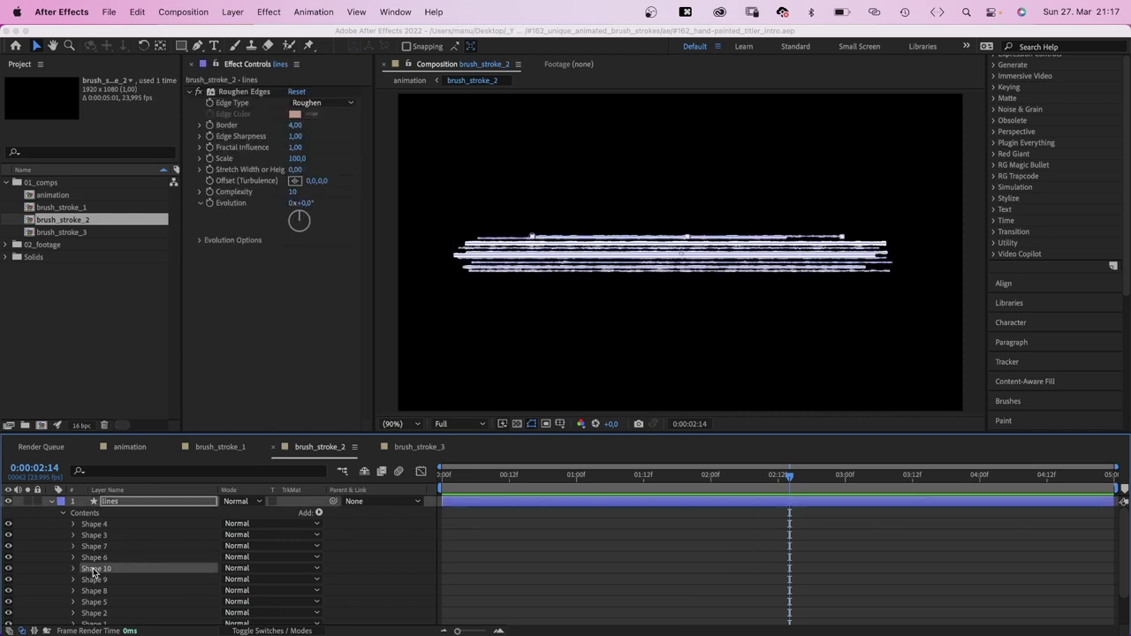
pyautogui.keyDown('shift'); pyautogui.click(95, 602); pyautogui.keyUp('shift')
pyautogui.press('super+d')
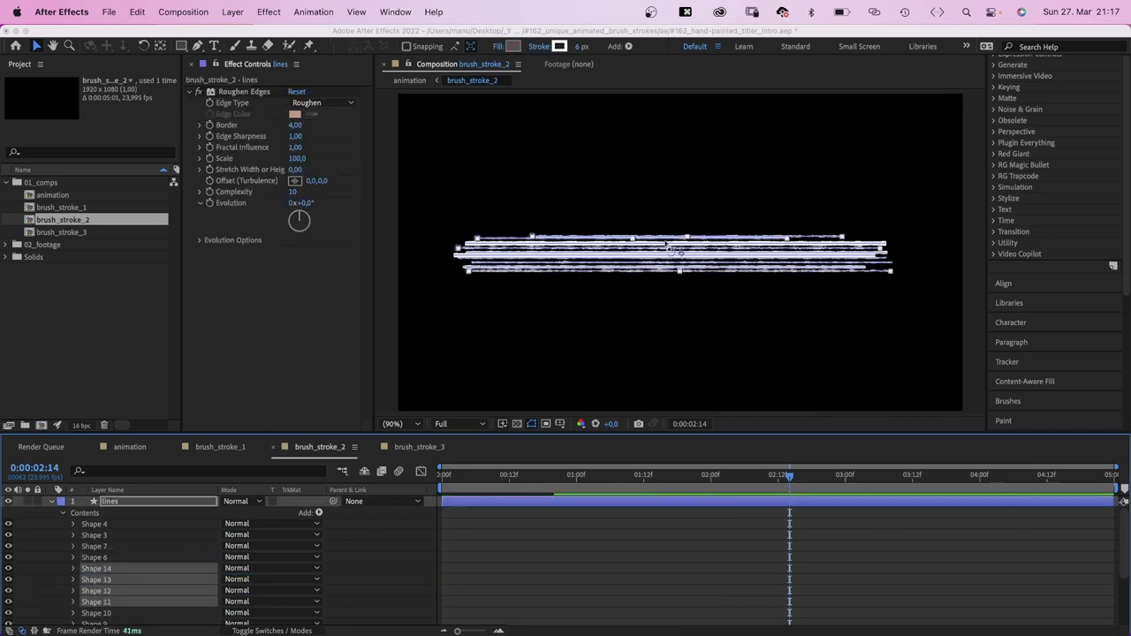
pyautogui.moveTo(679, 255)
pyautogui.mouseDown()
pyautogui.moveTo(681, 217)
pyautogui.moveTo(685, 252)
pyautogui.mouseUp()
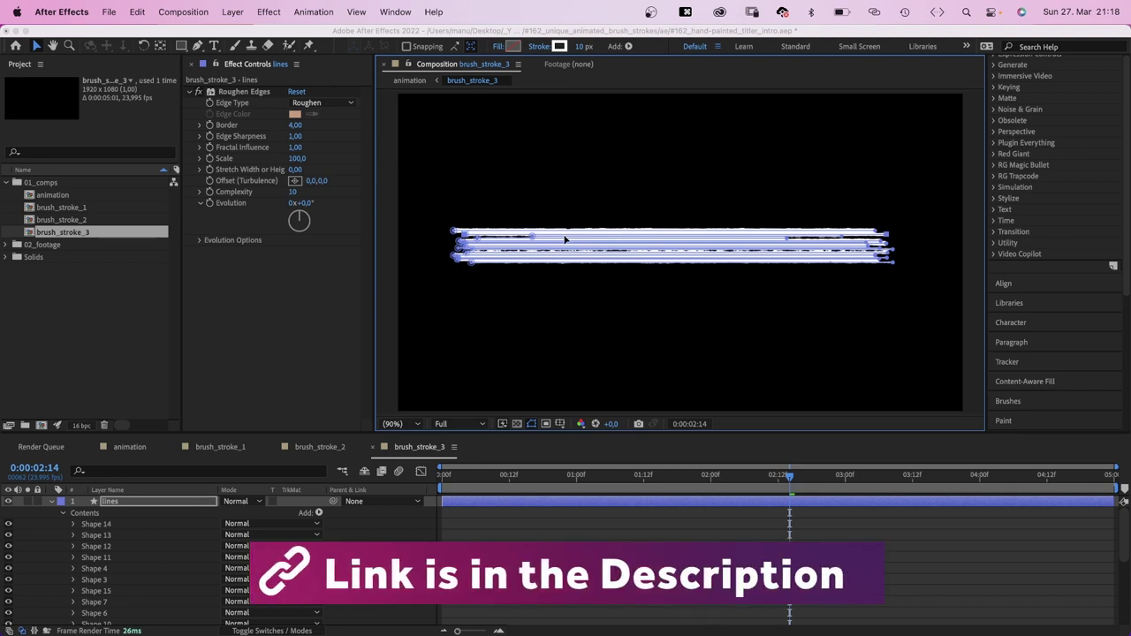
# - Return to the animation composition and preview all three brush strokes from the first frame
pyautogui.doubleClick(72, 195)
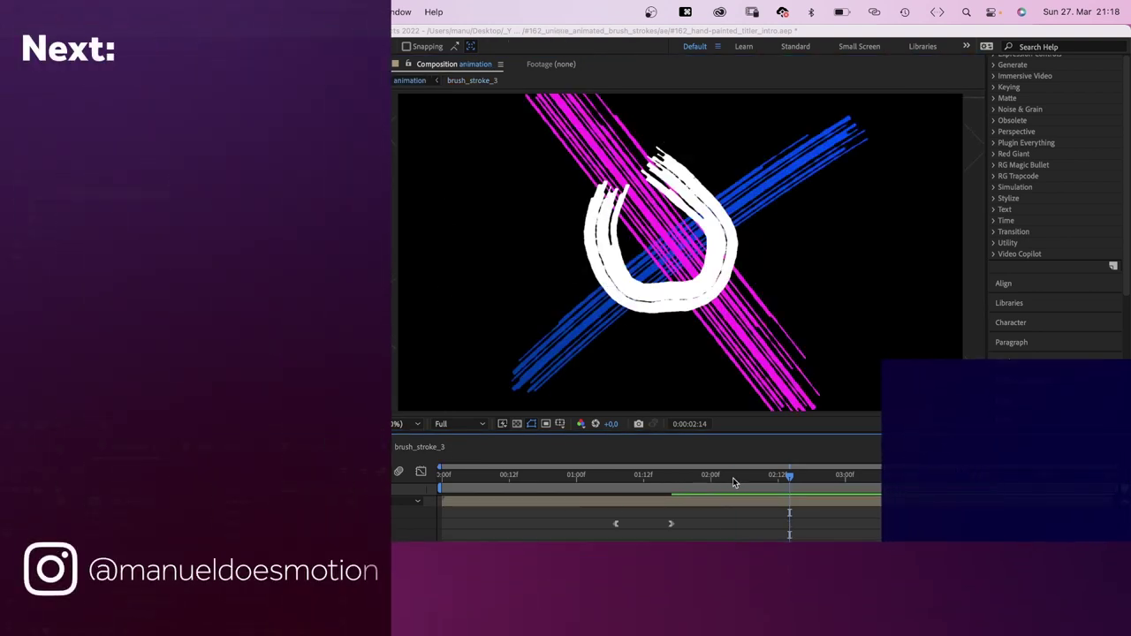
pyautogui.moveTo(733, 477); pyautogui.dragTo(481, 530)
pyautogui.moveTo(481, 478); pyautogui.dragTo(442, 477)
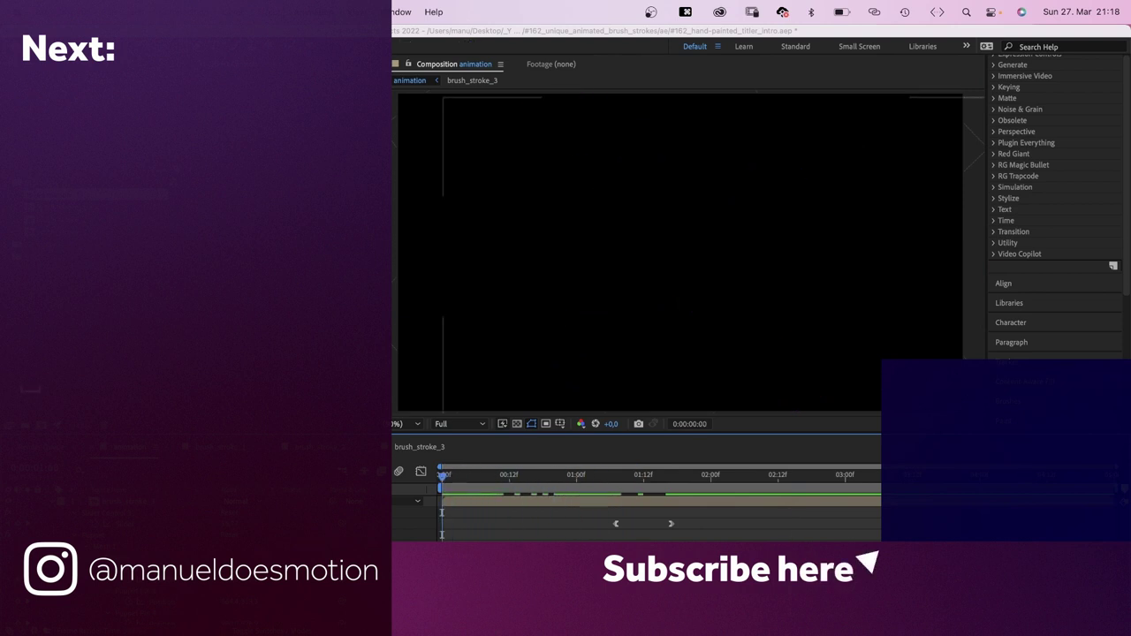
pyautogui.press('space')
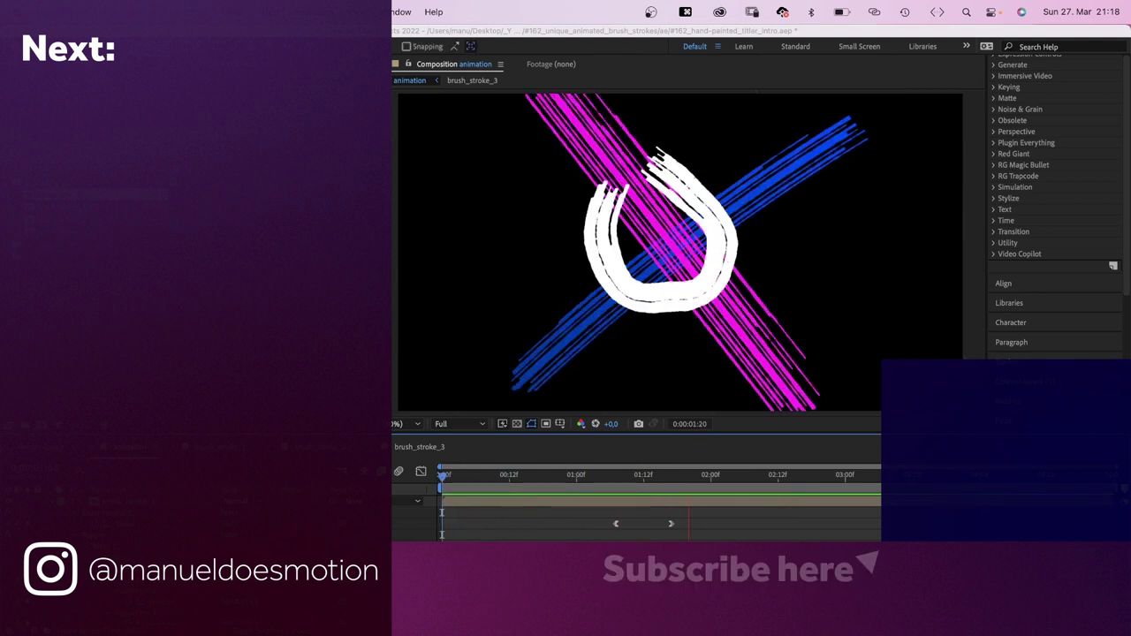